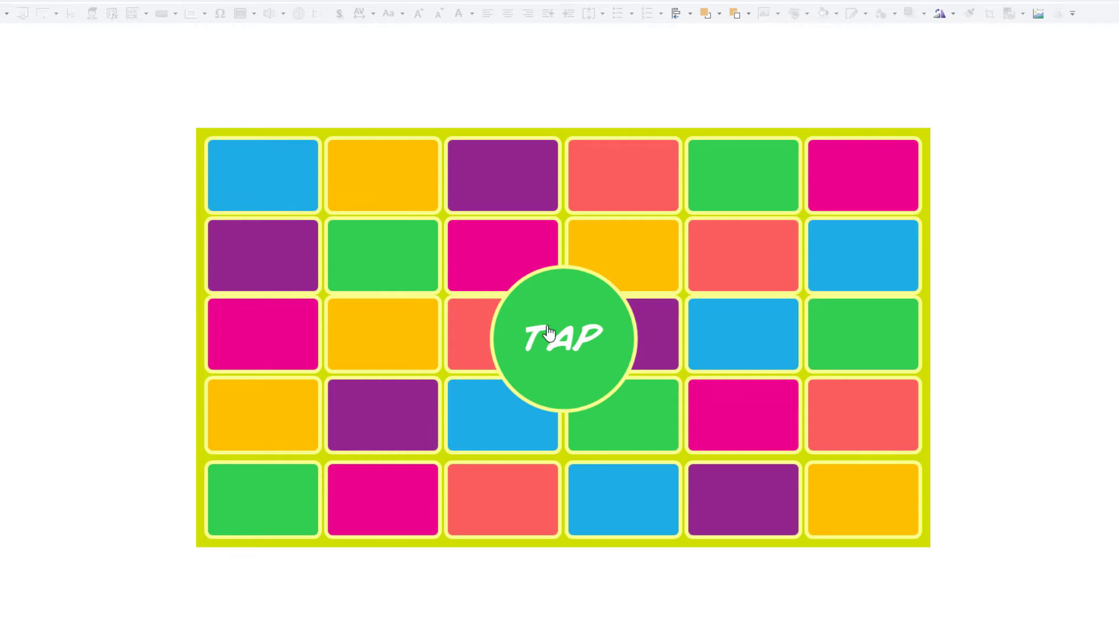
# Step: Trigger three random activity picks from the TAP circle in the preview, dismissing the first reveal
pyautogui.click(569, 340)
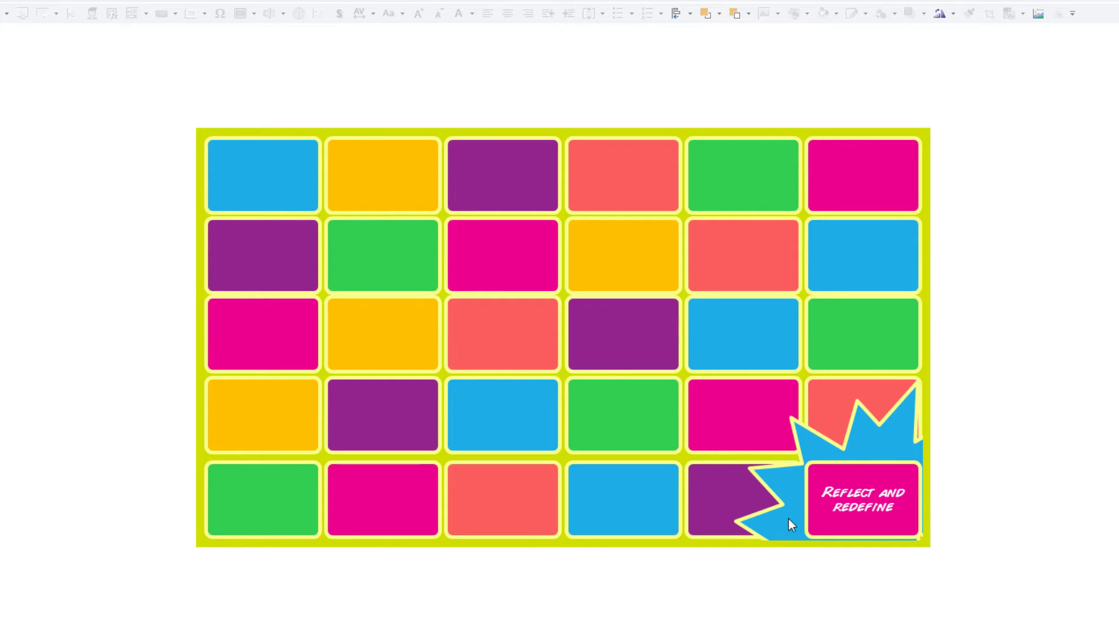
pyautogui.click(837, 460)
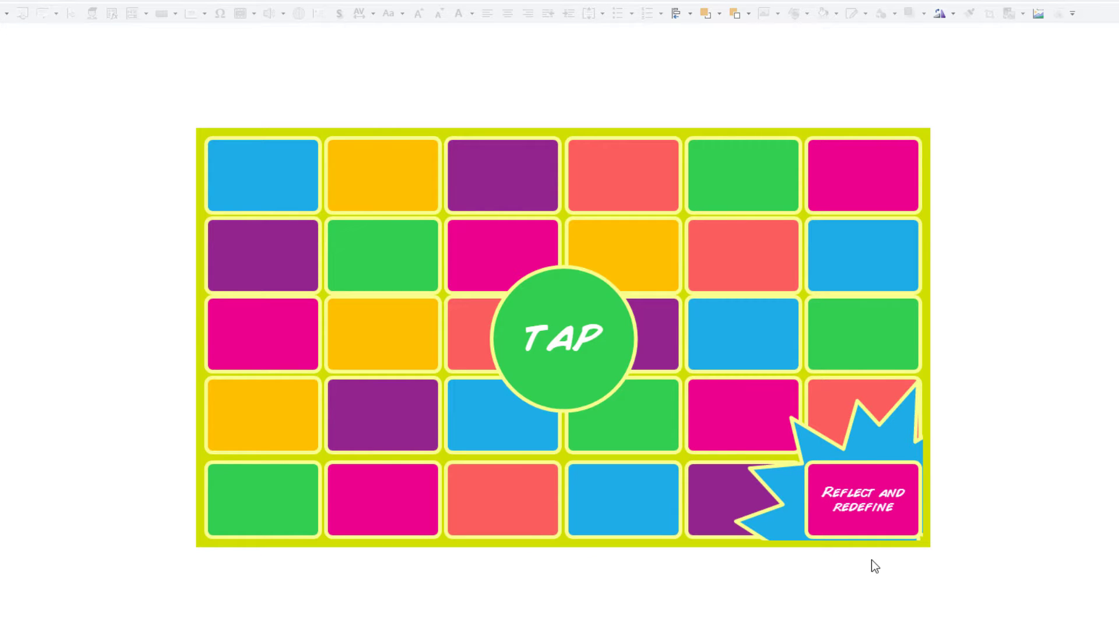
pyautogui.click(574, 386)
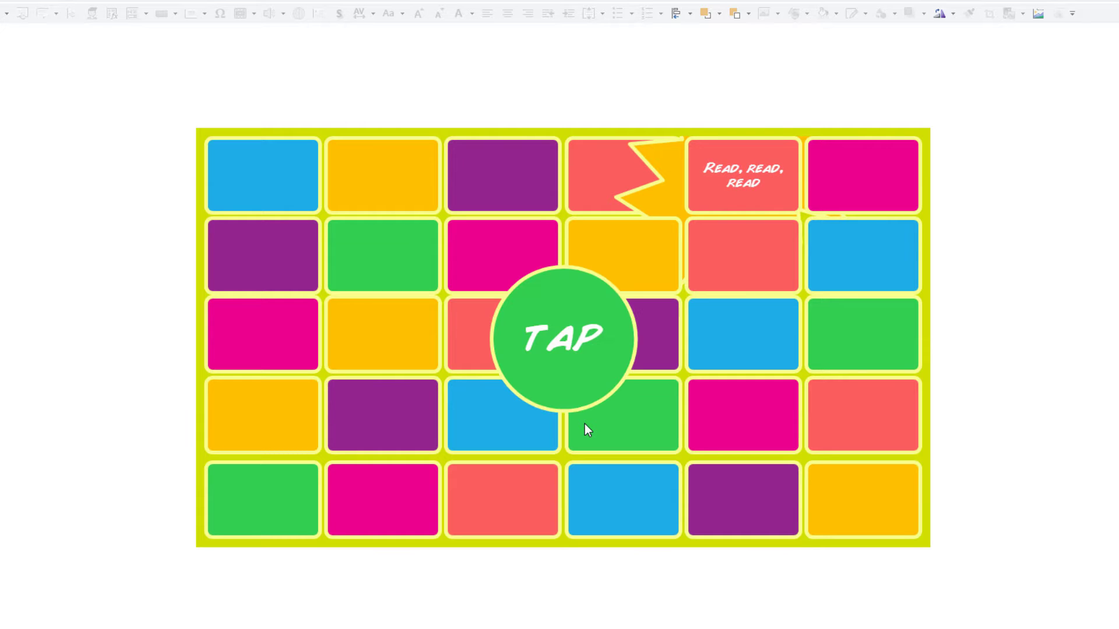
pyautogui.click(589, 341)
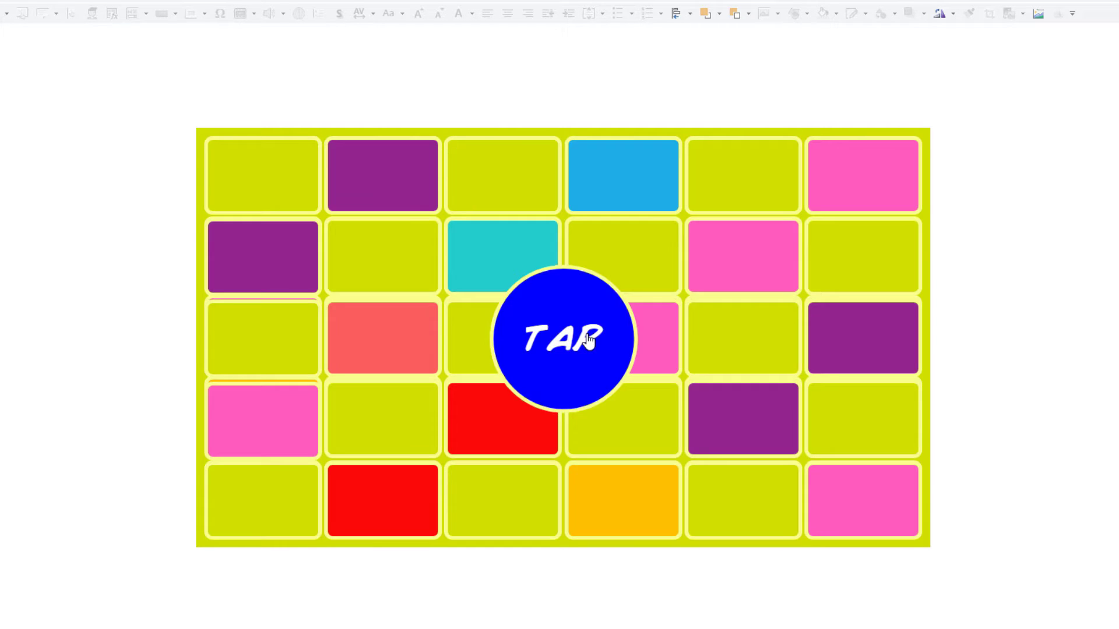
# Step: Close the preview and switch to 2 Untitled Scene to show blank slide 2.1
pyautogui.click(589, 341)
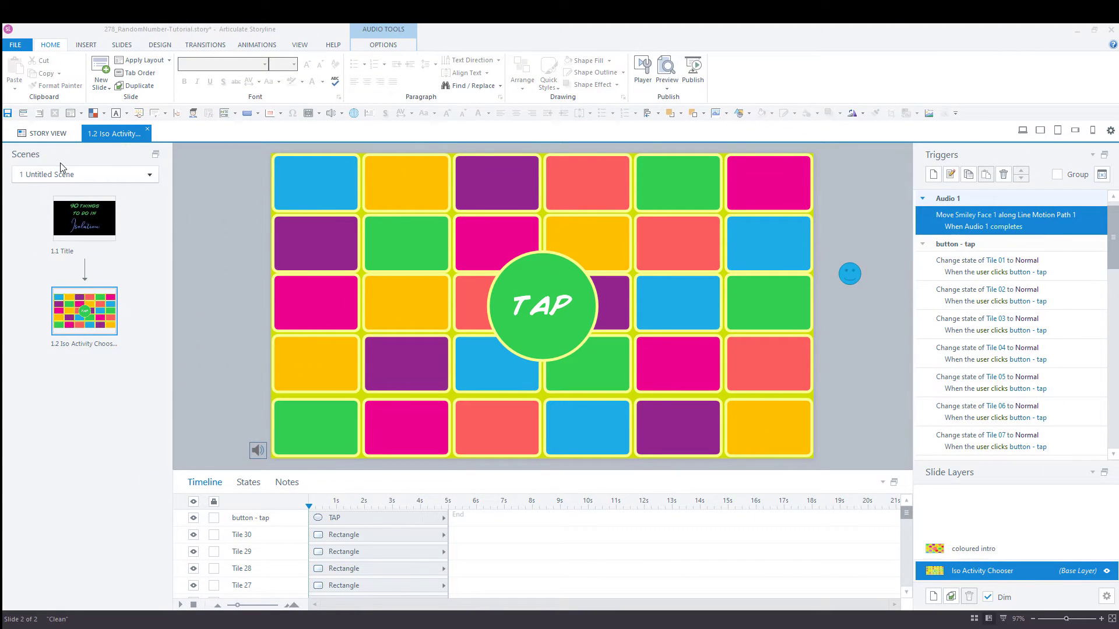
pyautogui.click(149, 175)
pyautogui.click(64, 218)
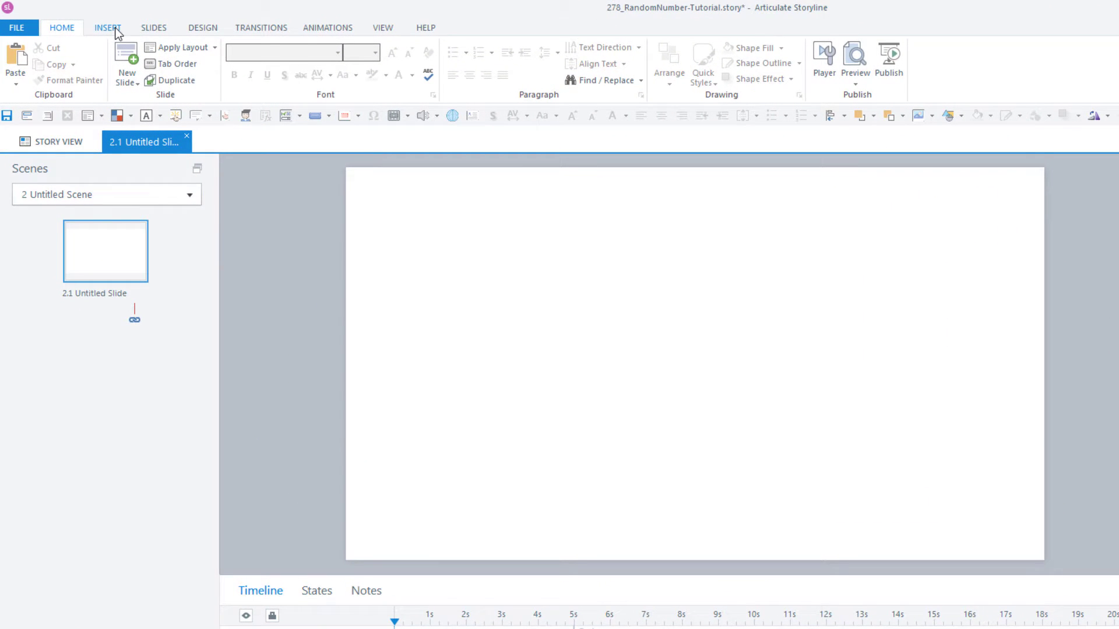
# Step: Draw a 146 by 97 px rectangle at slide 2.1's top-left and give it the teal shape style
pyautogui.click(115, 29)
pyautogui.click(352, 68)
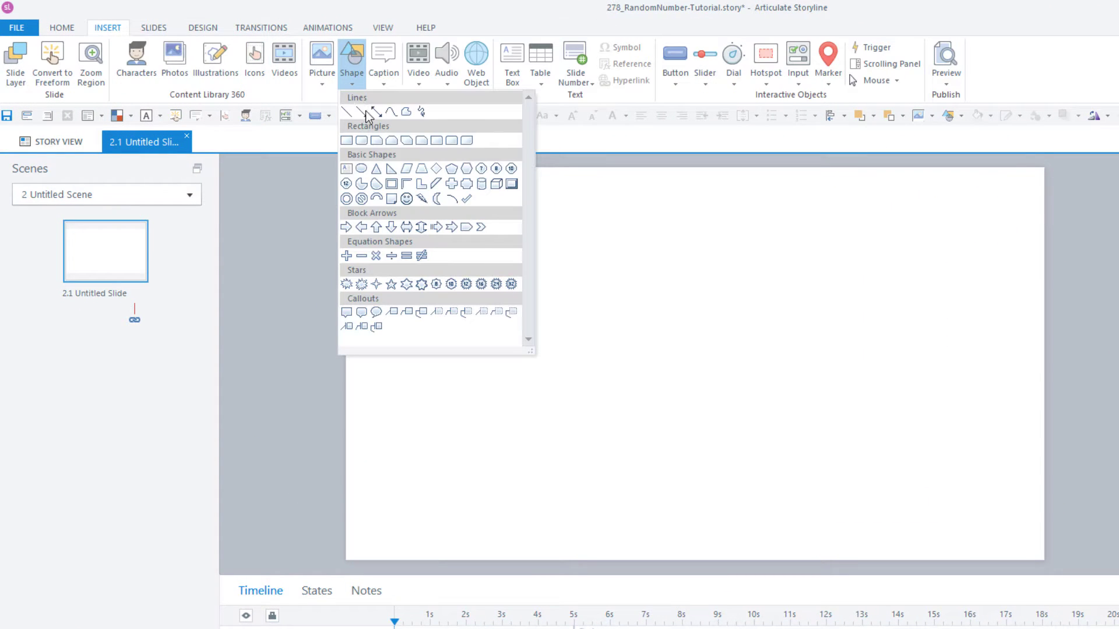
pyautogui.click(361, 141)
pyautogui.moveTo(349, 173)
pyautogui.mouseDown()
pyautogui.moveTo(413, 188)
pyautogui.moveTo(453, 239)
pyautogui.mouseUp()
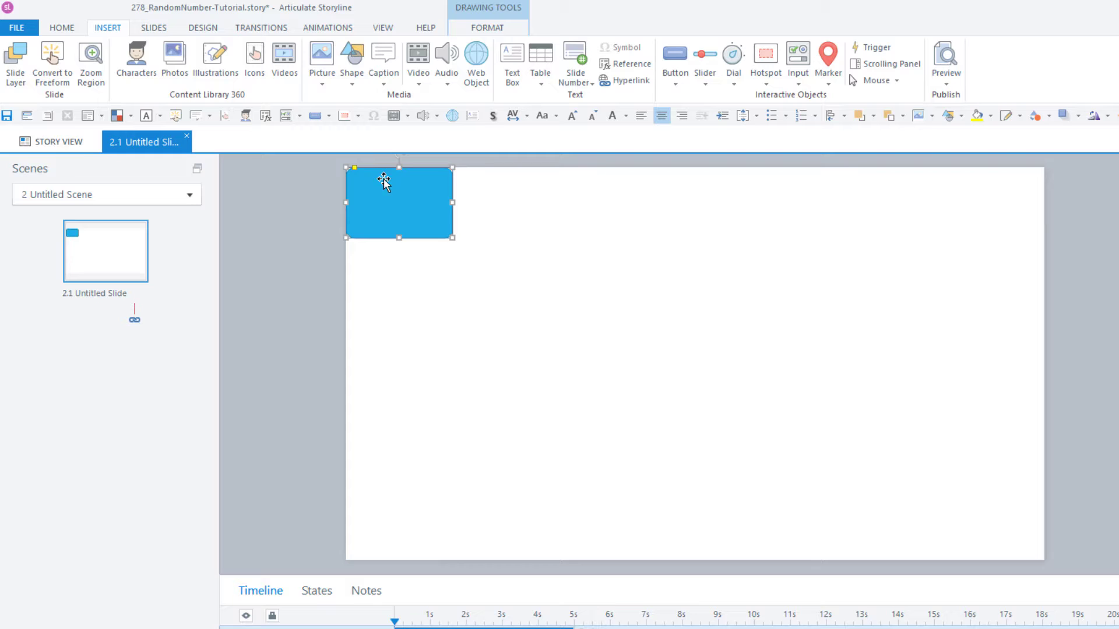
pyautogui.click(488, 26)
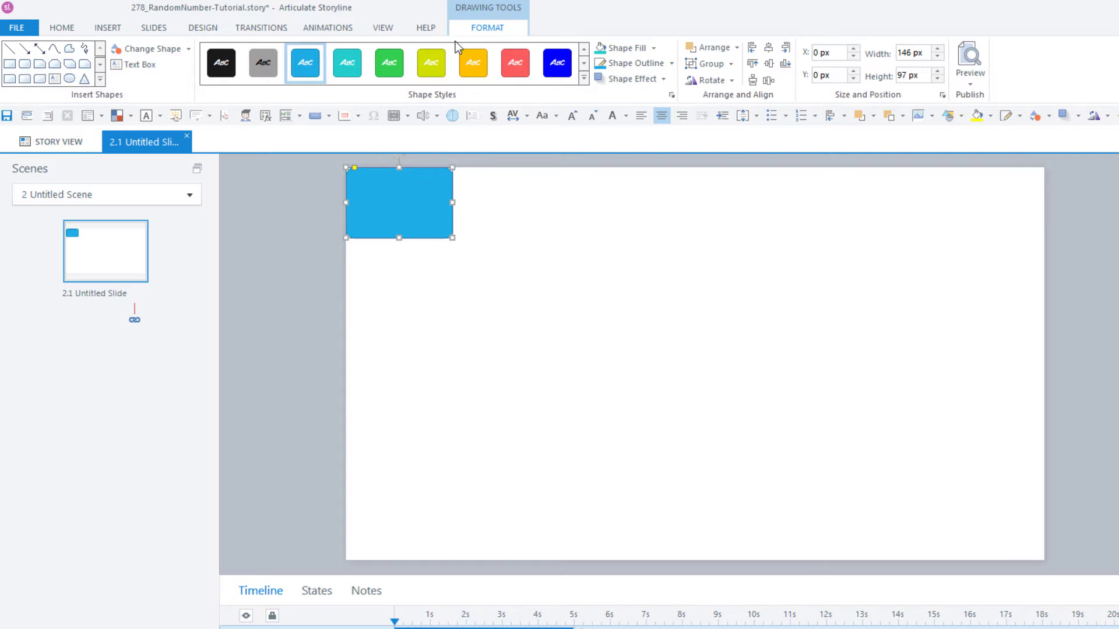
pyautogui.click(345, 64)
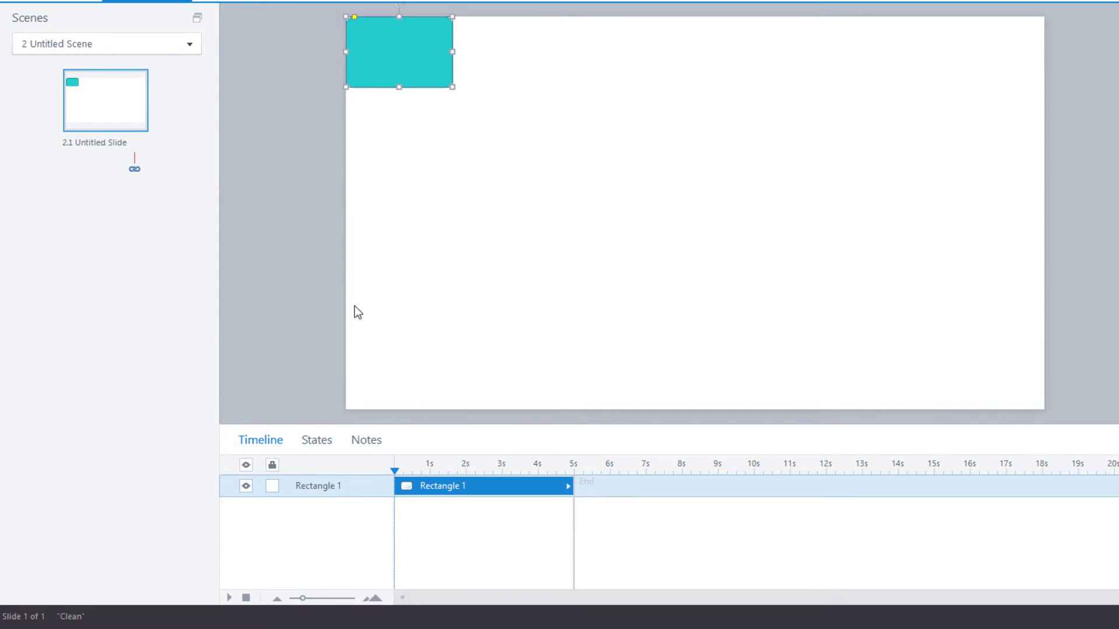
# Step: Add a new state named Activity 01 to the teal rectangle
pyautogui.click(323, 440)
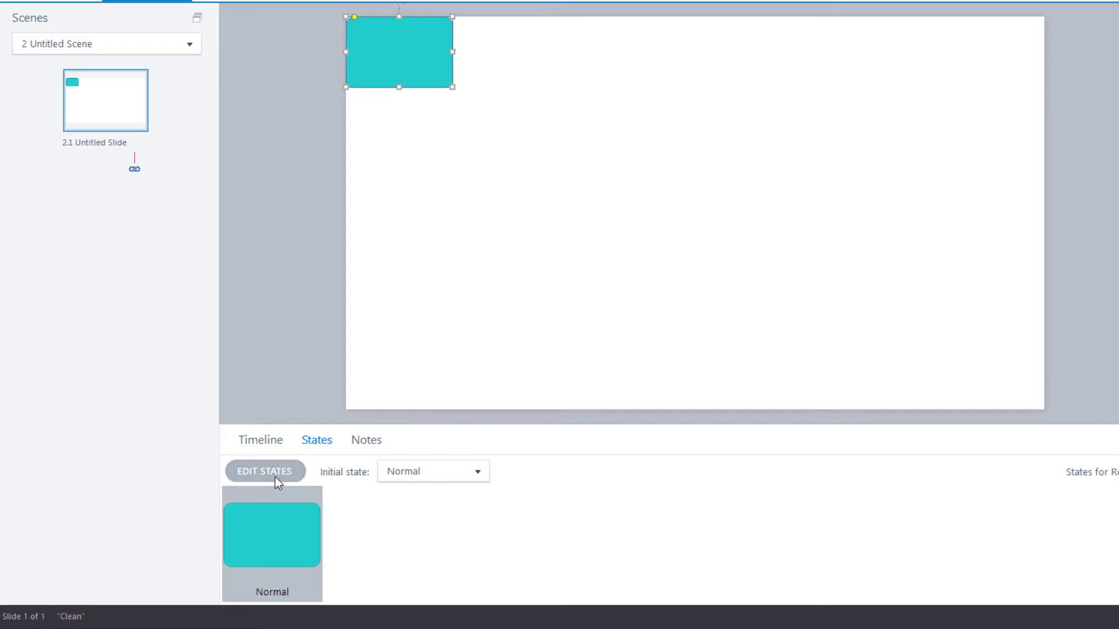
pyautogui.click(277, 471)
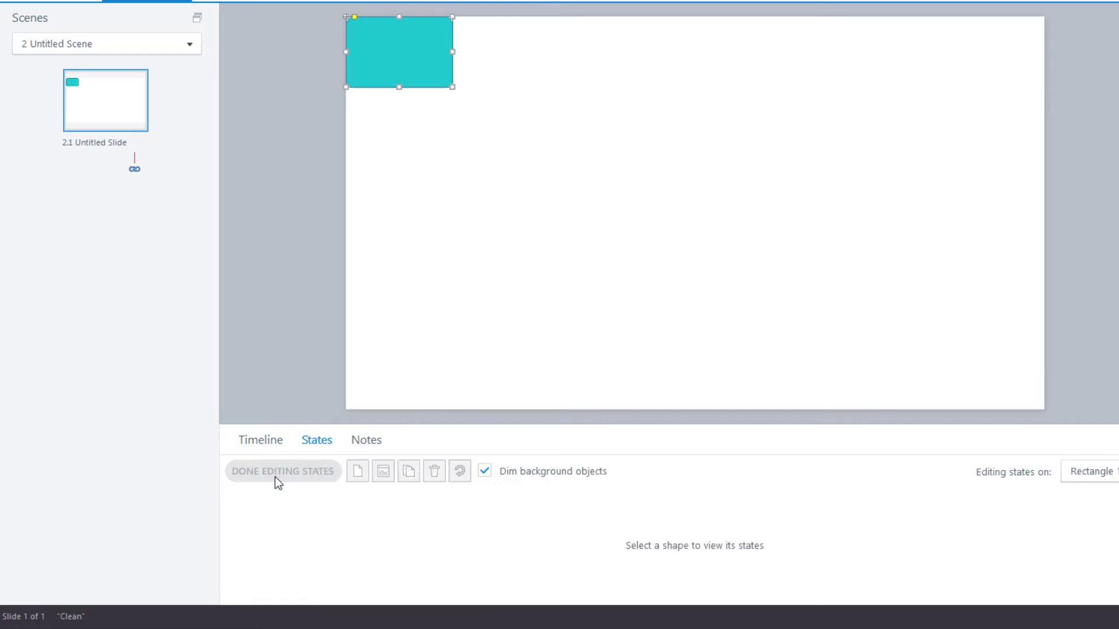
pyautogui.click(360, 476)
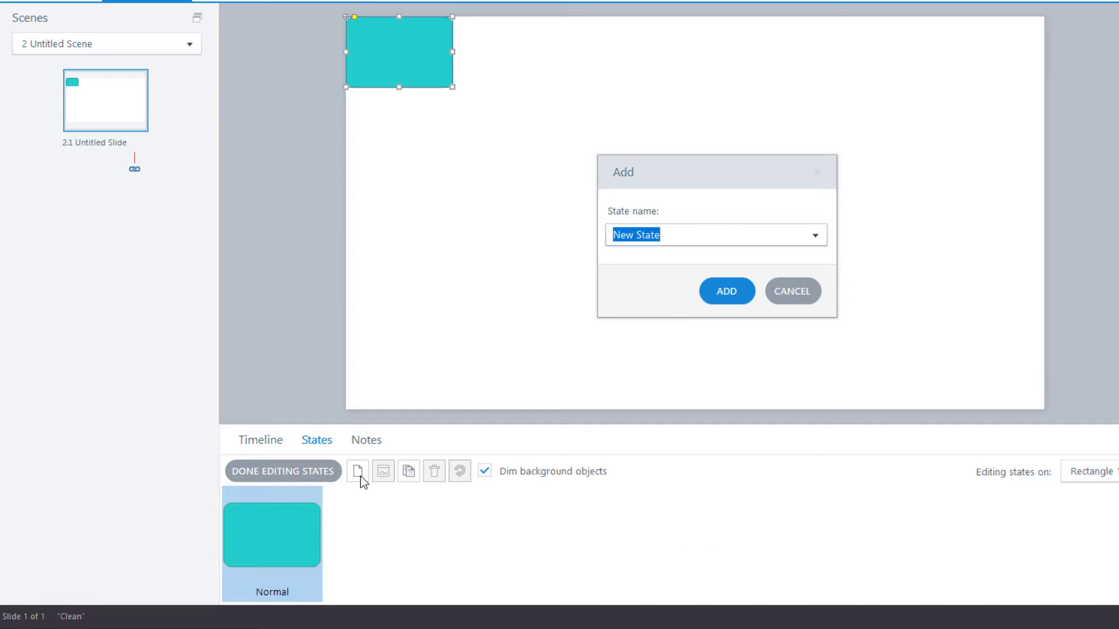
pyautogui.write('Activi')
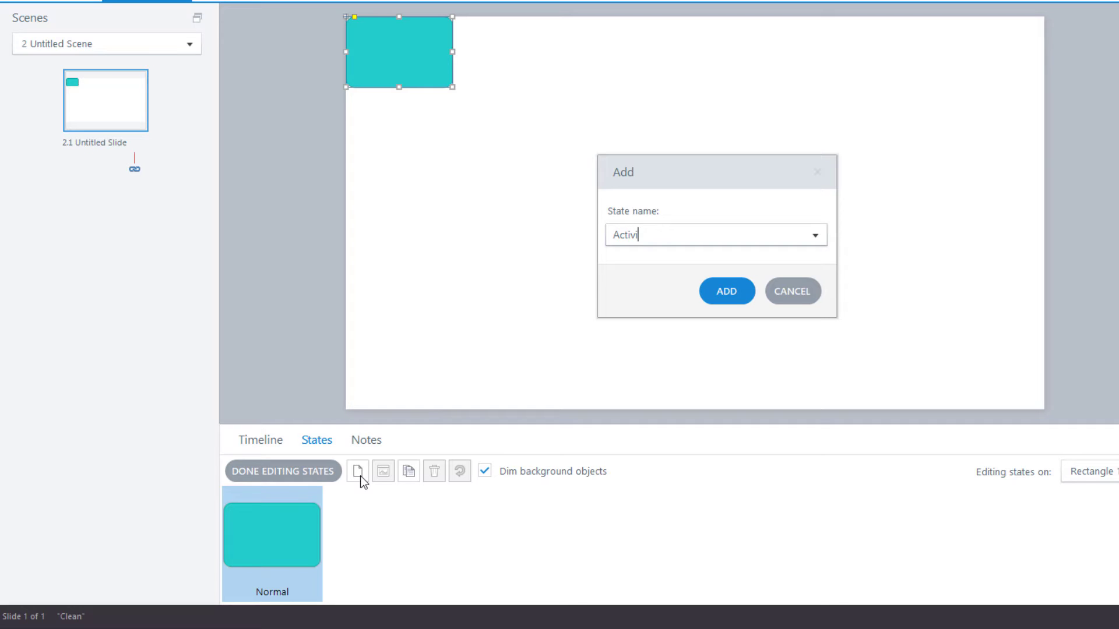
pyautogui.write('ty 01')
pyautogui.click(726, 291)
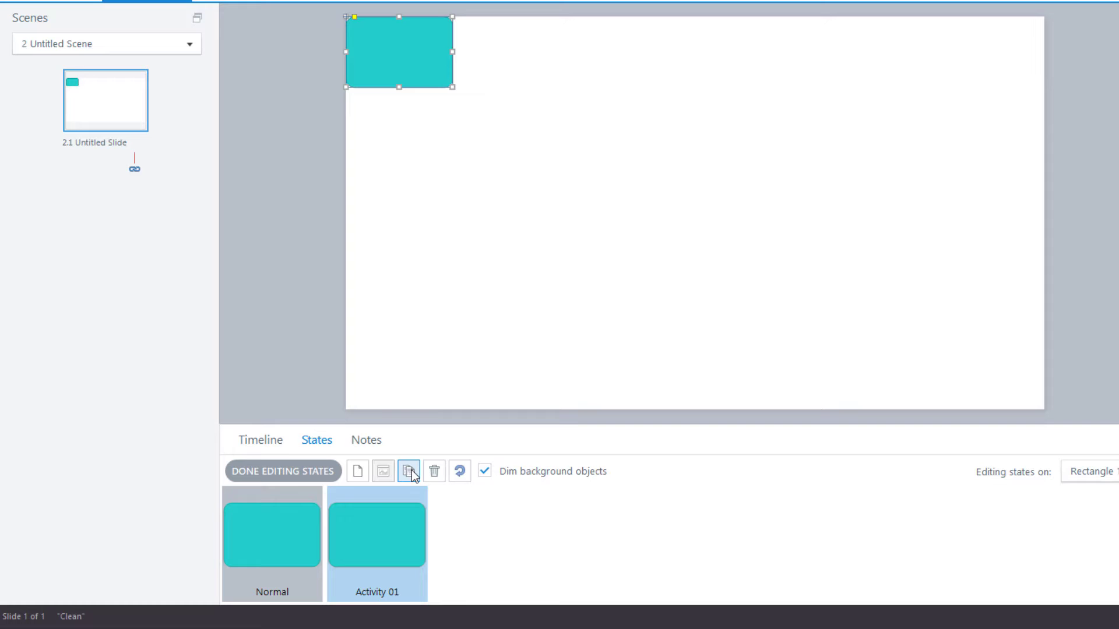
# Step: Duplicate the state as Activity 02, then start naming a third state Activity 03
pyautogui.click(410, 471)
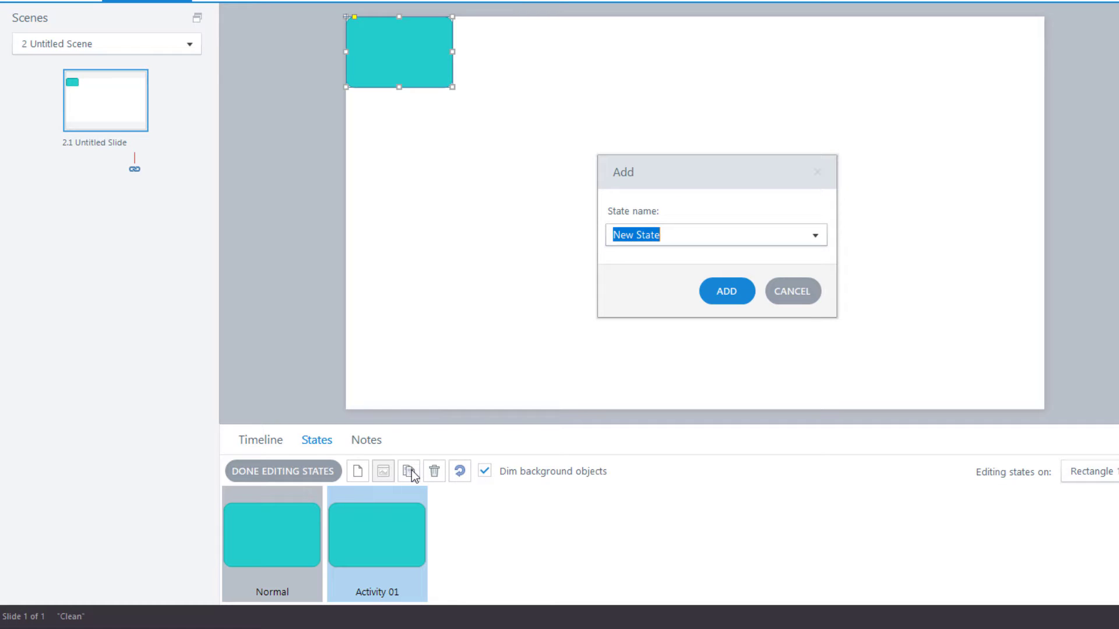
pyautogui.write('Activiyt')
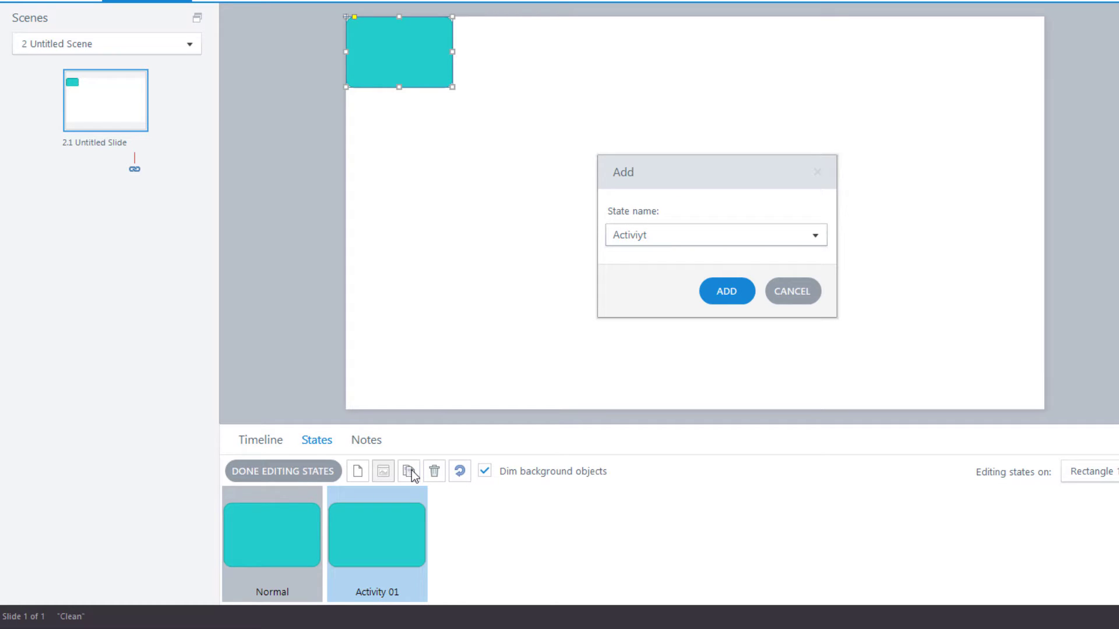
pyautogui.press('BackSpace')
pyautogui.press('BackSpace')
pyautogui.write('ty 02')
pyautogui.click(704, 300)
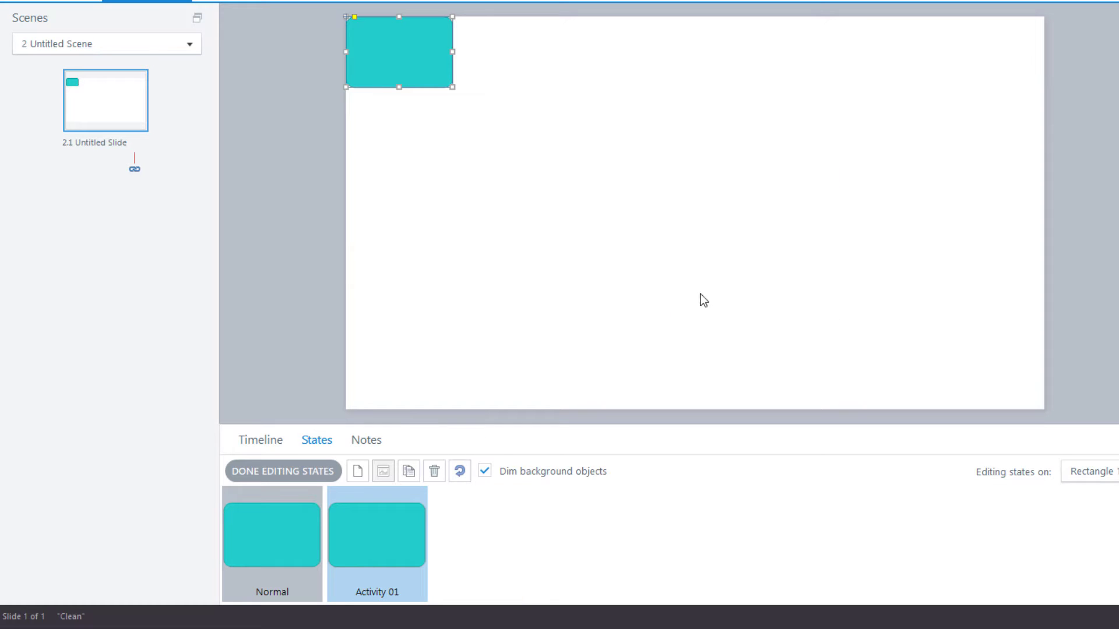
pyautogui.click(409, 471)
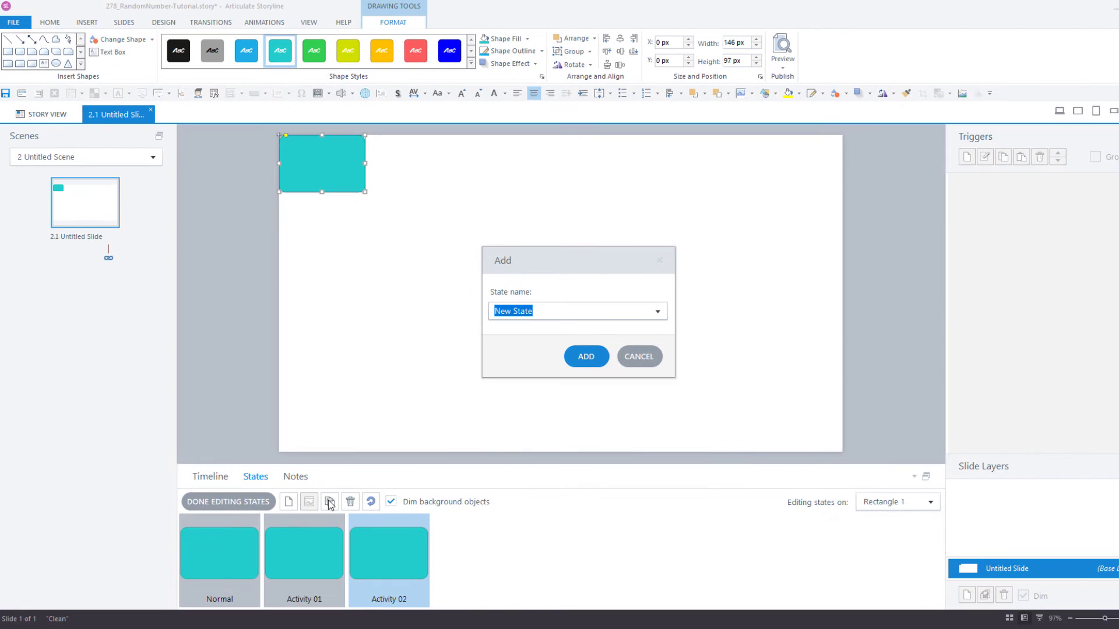
pyautogui.write('Activity 03')
# Step: Confirm Activity 03 and colour Activity 03 blue, Activity 02 red and Activity 01 orange
pyautogui.click(581, 355)
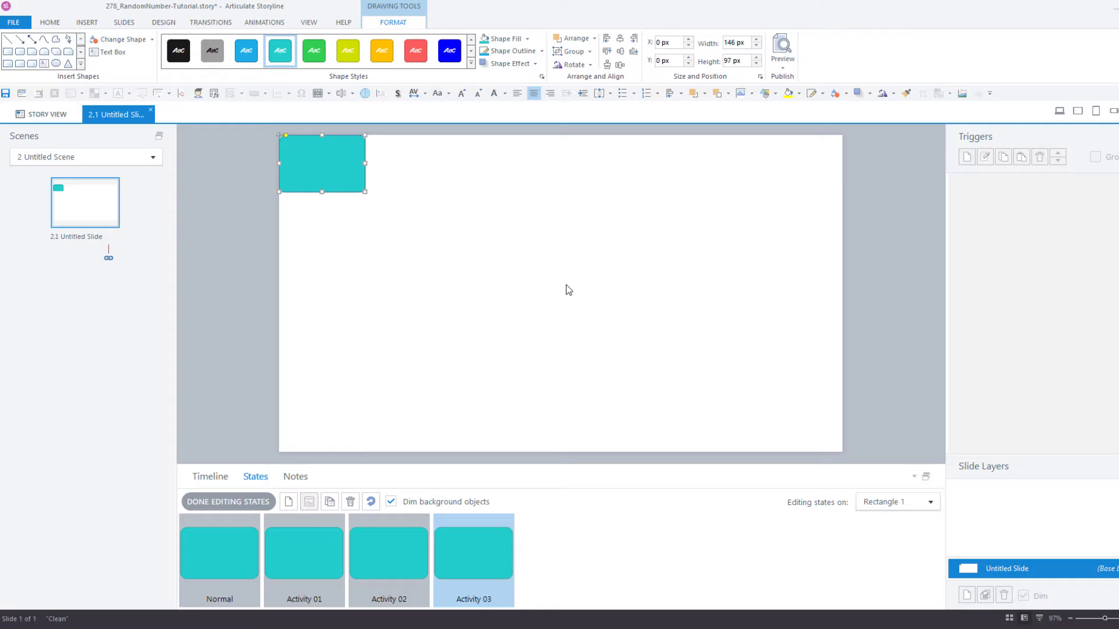
pyautogui.click(449, 50)
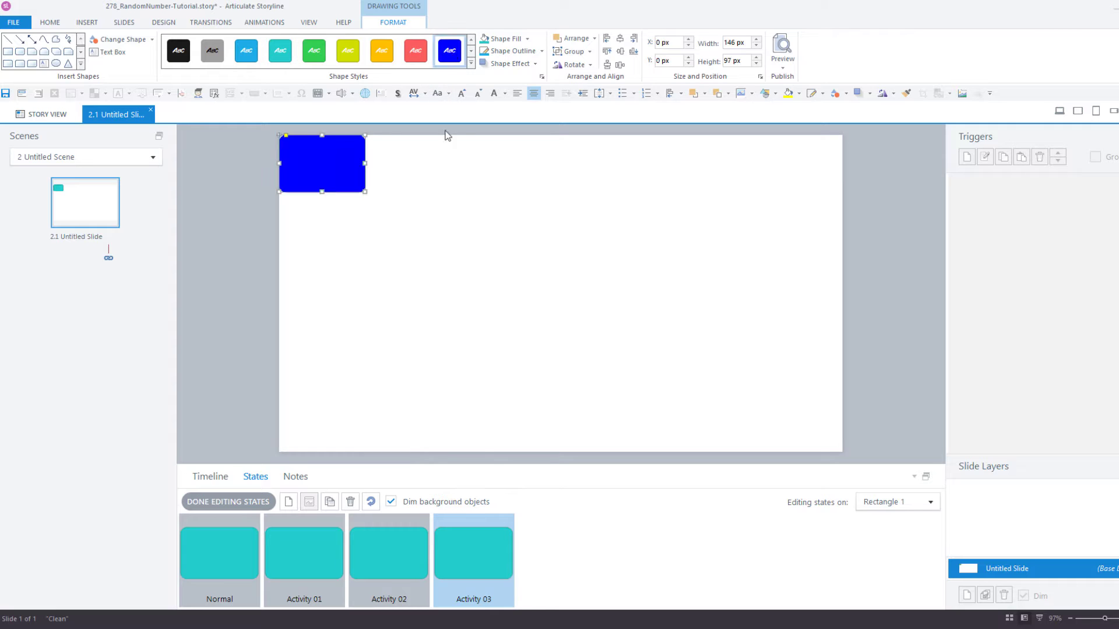
pyautogui.click(422, 569)
pyautogui.click(415, 50)
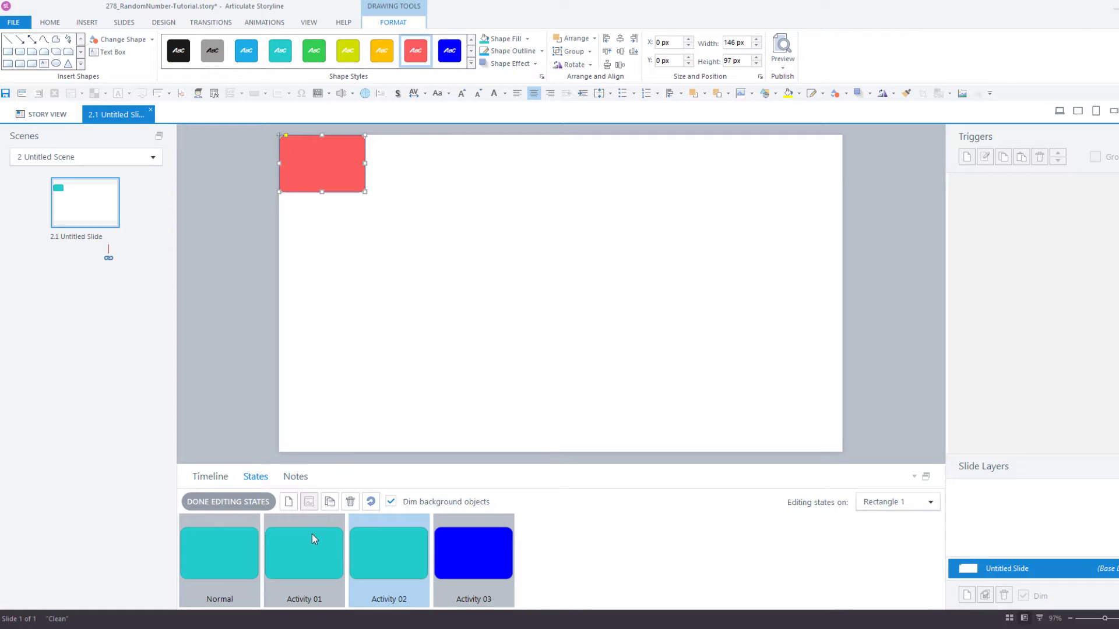
pyautogui.click(314, 539)
pyautogui.click(382, 50)
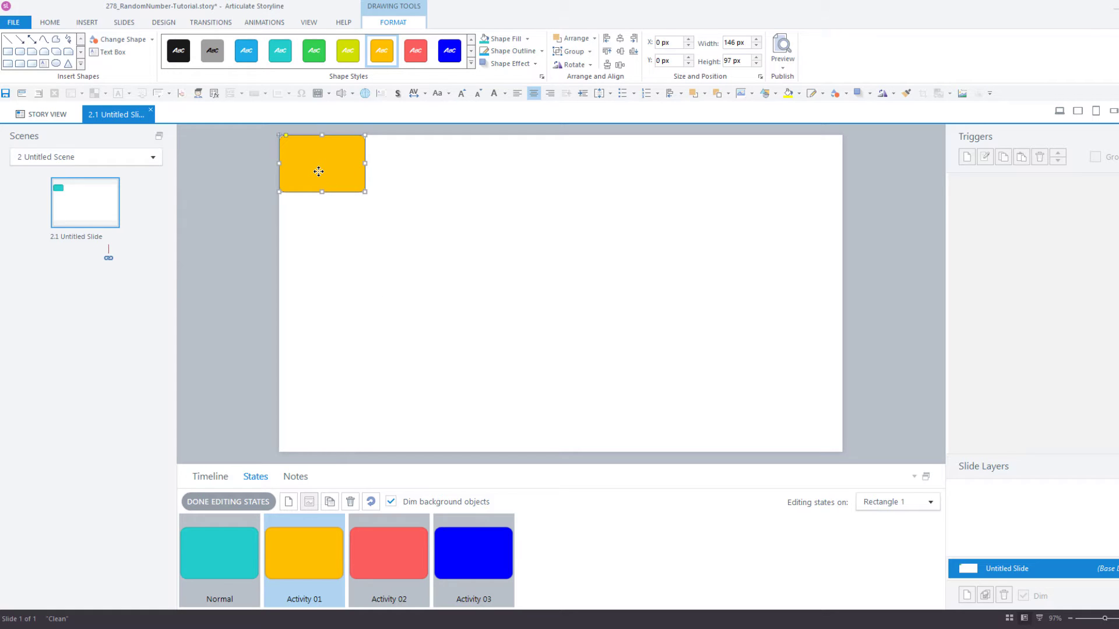
# Step: Type 'Text for activity 1', 'Text for activity 2' and 'dfgsdf' into the three Activity states
pyautogui.write('Text for activity 1')
pyautogui.click(402, 534)
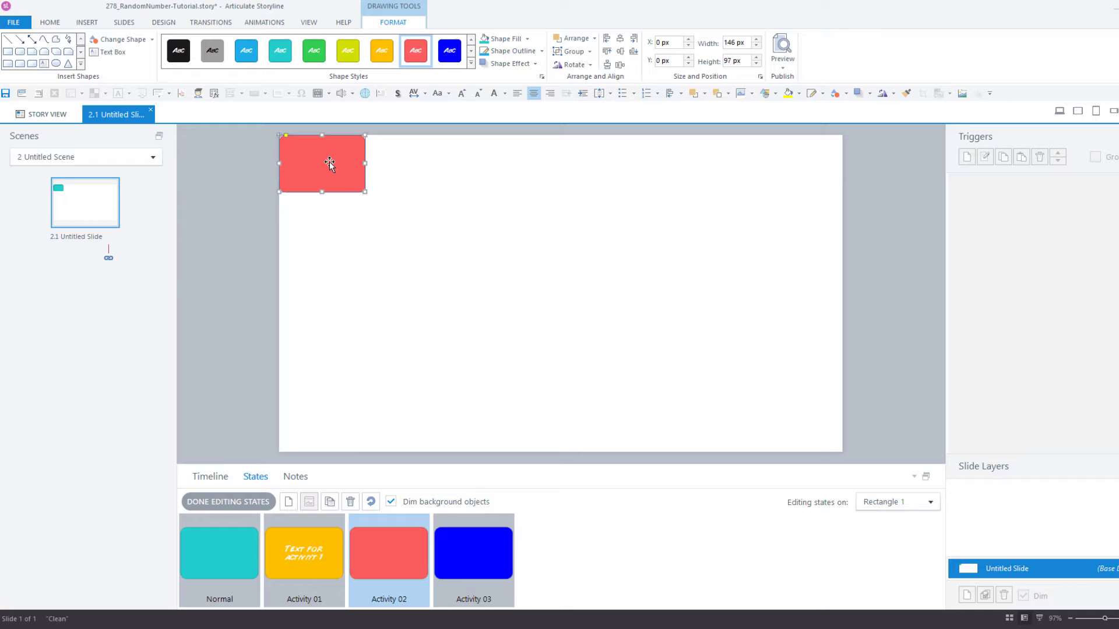
pyautogui.write('Text for activity 2')
pyautogui.click(488, 575)
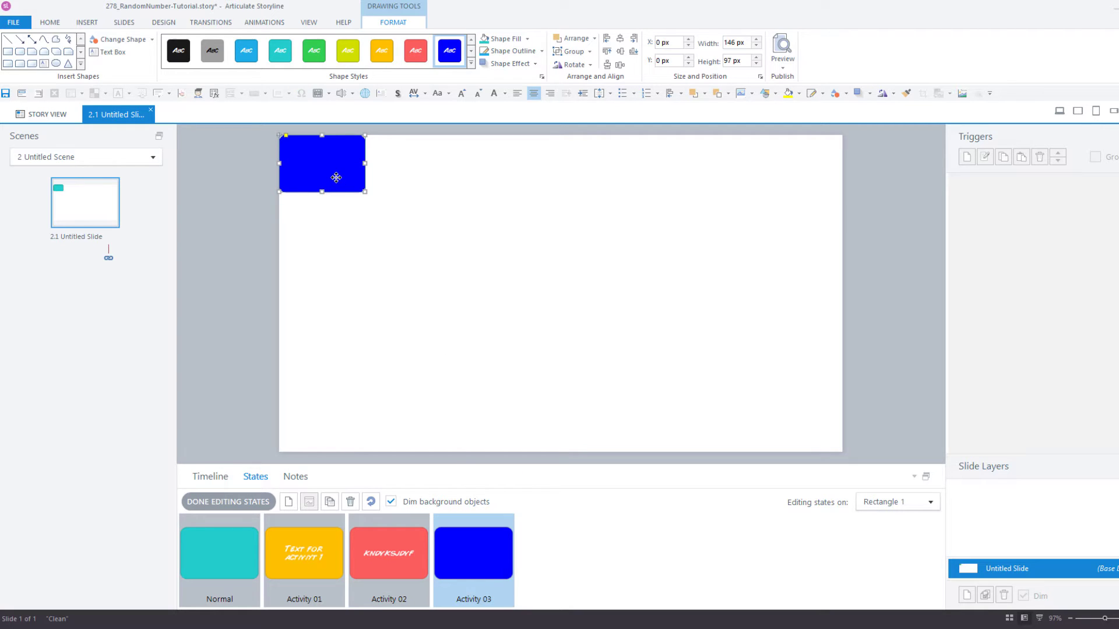
pyautogui.write('dfgsdf')
# Step: Finish editing the states and switch back to 1 Untitled Scene
pyautogui.click(238, 502)
pyautogui.click(56, 163)
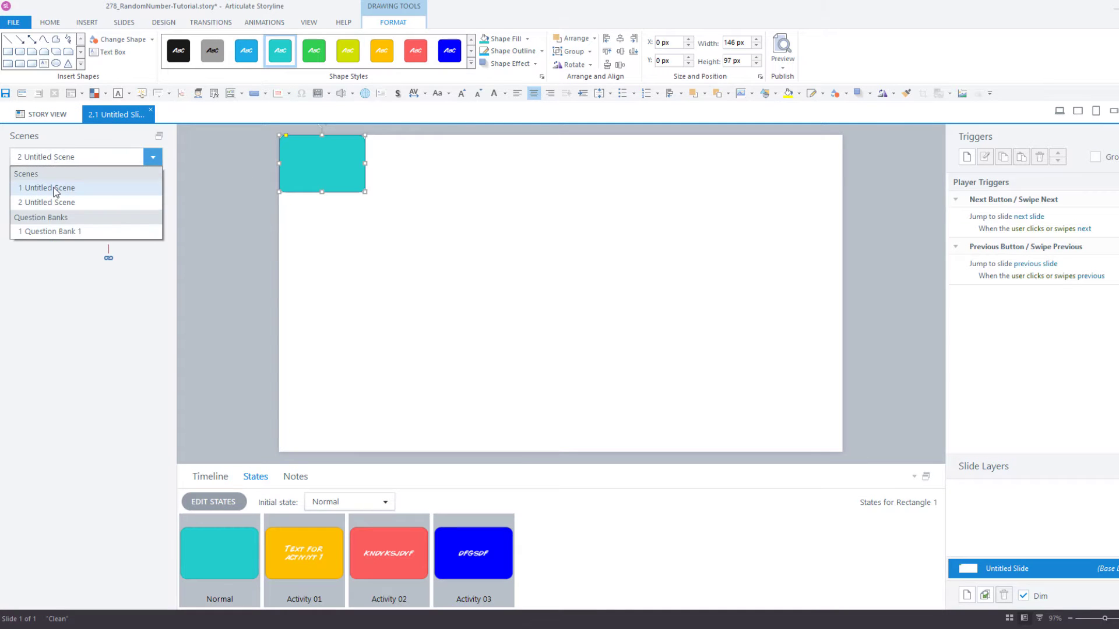
pyautogui.click(32, 185)
# Step: Open the Iso Activity Chooser slide and view the states of Tile 01 and Tile 02
pyautogui.click(98, 307)
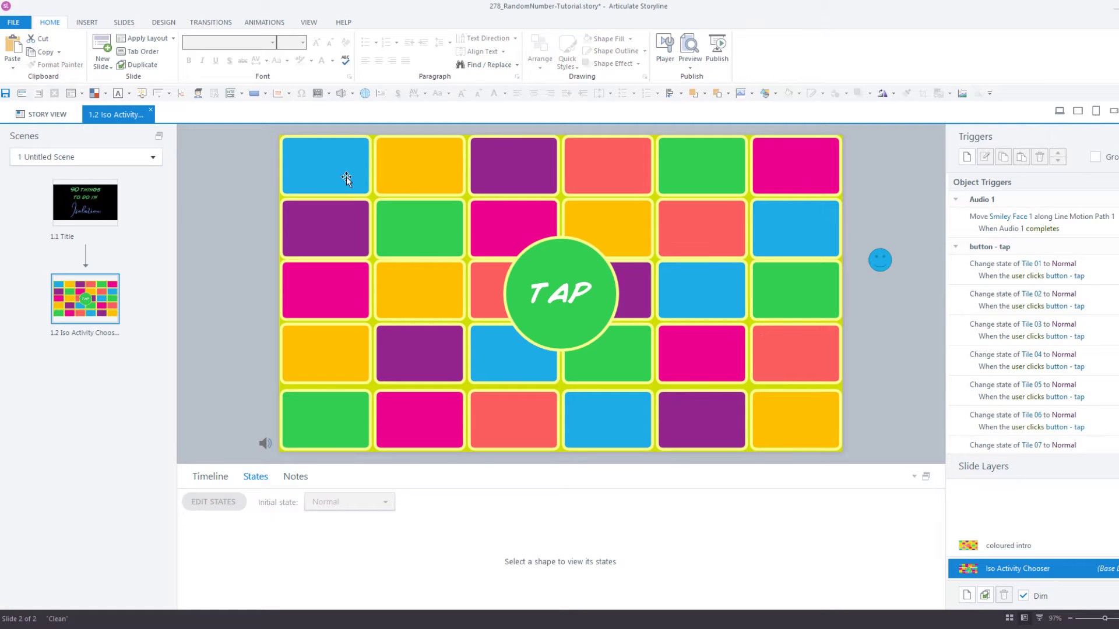
pyautogui.click(313, 160)
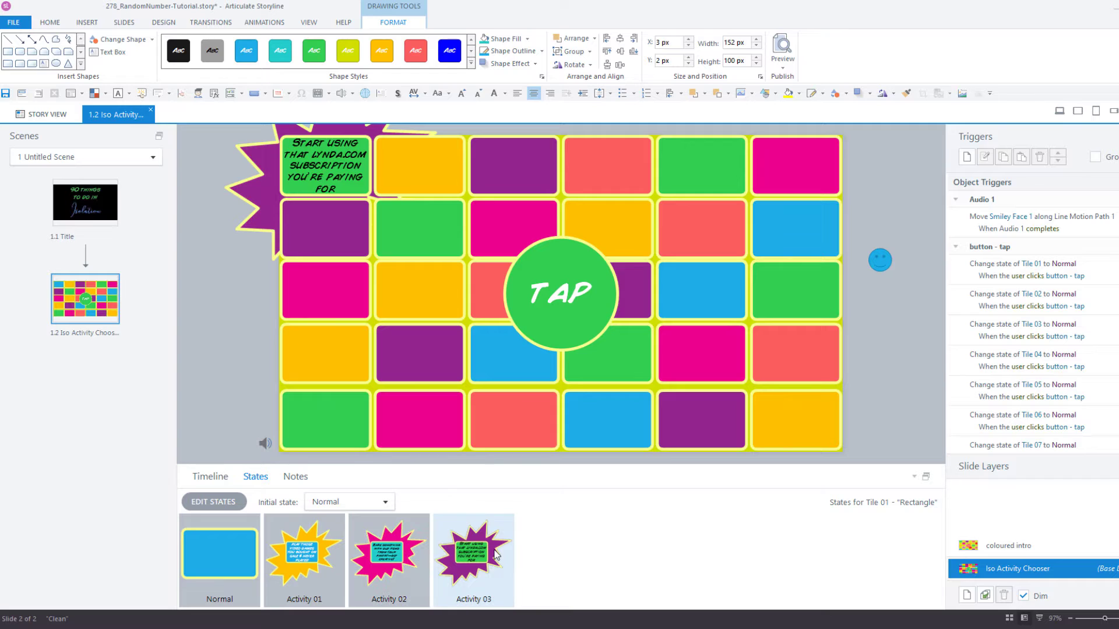
pyautogui.click(443, 153)
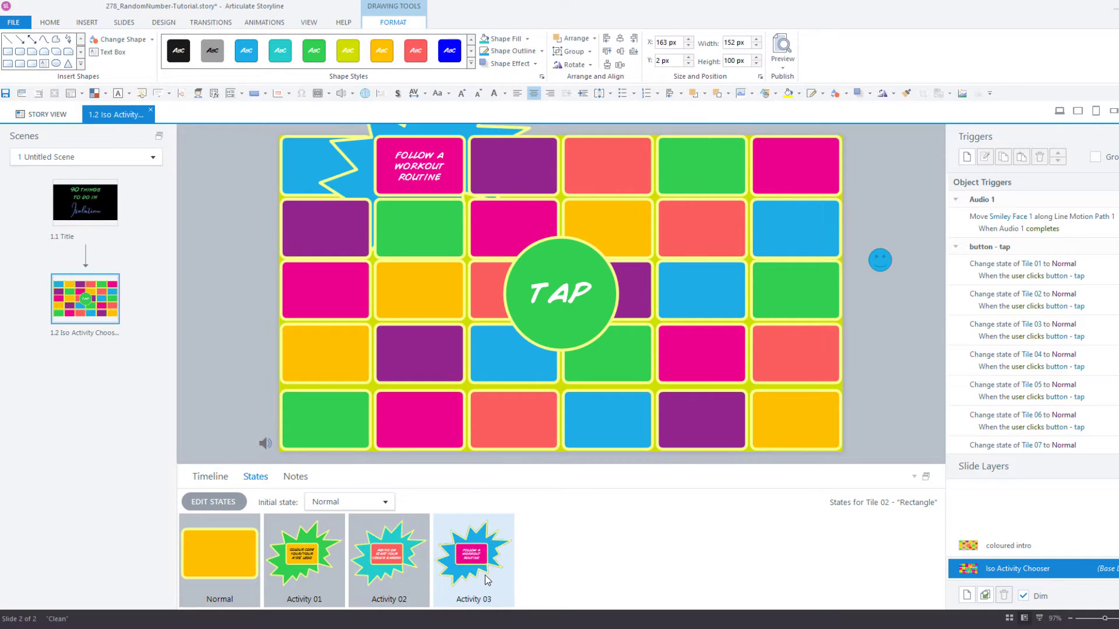
# Step: Show the Iso Activity Chooser slide's timeline and select the Tile 01 row
pyautogui.click(211, 477)
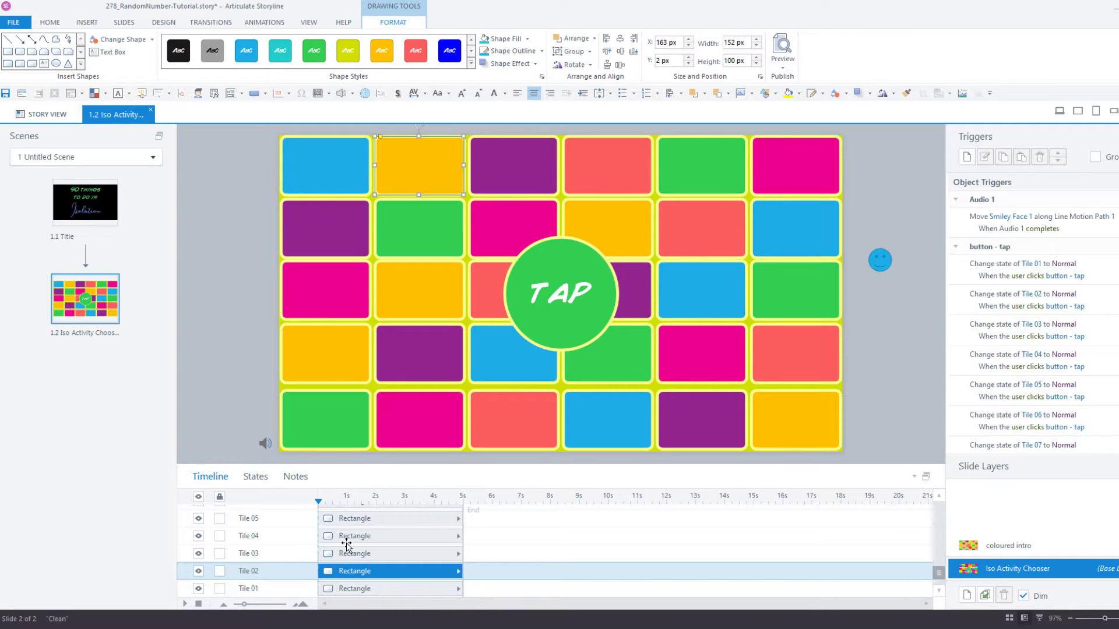
pyautogui.scroll(-3, 270, 549)
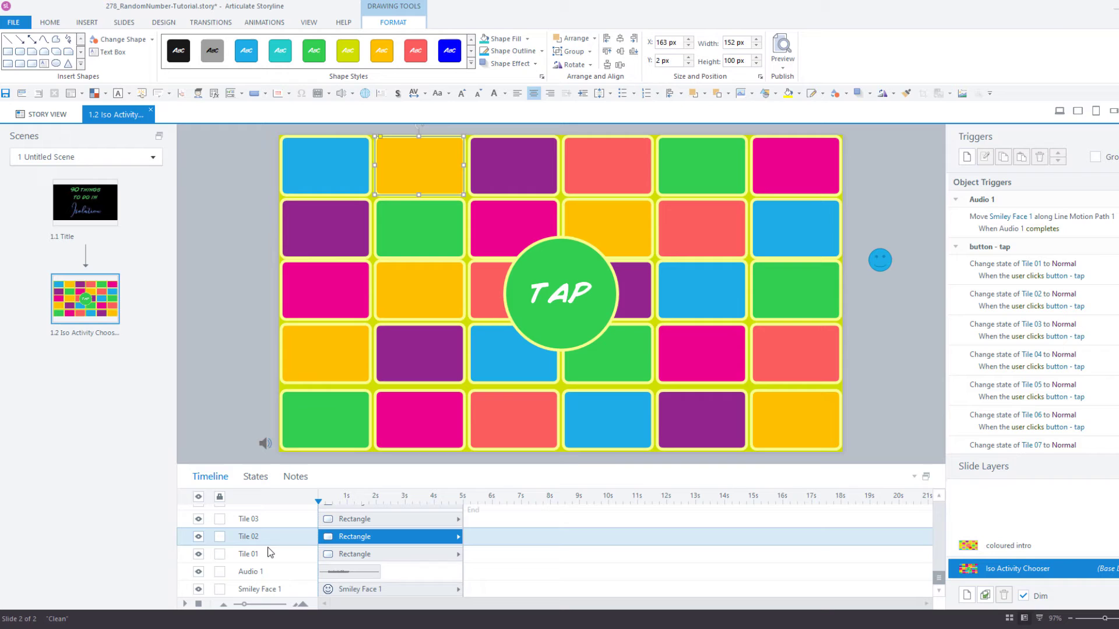
pyautogui.click(255, 557)
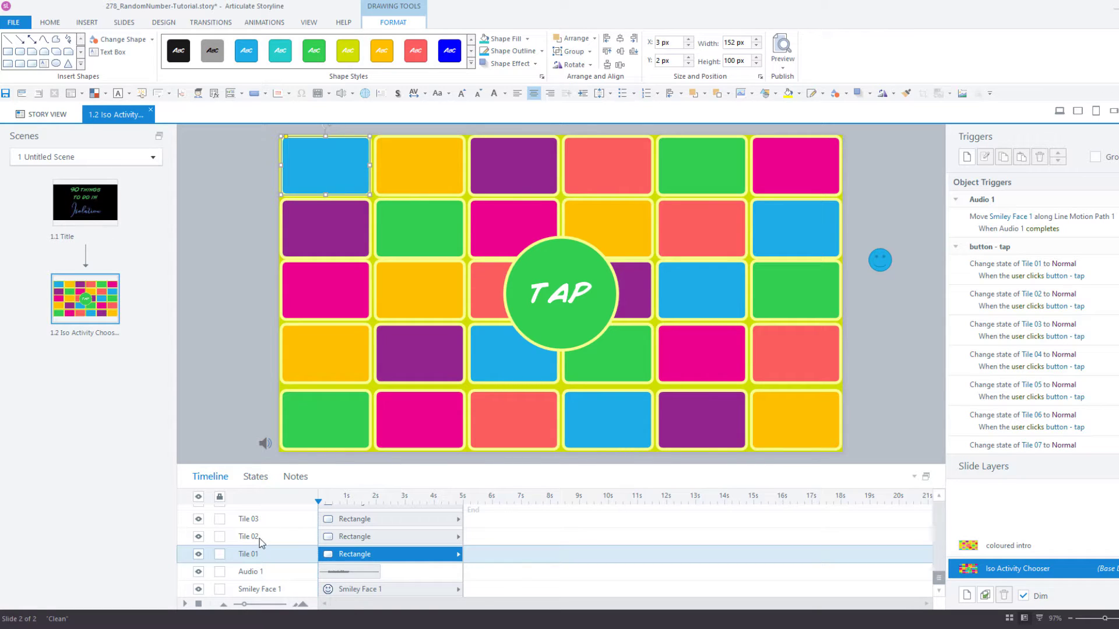
pyautogui.scroll(1, 261, 539)
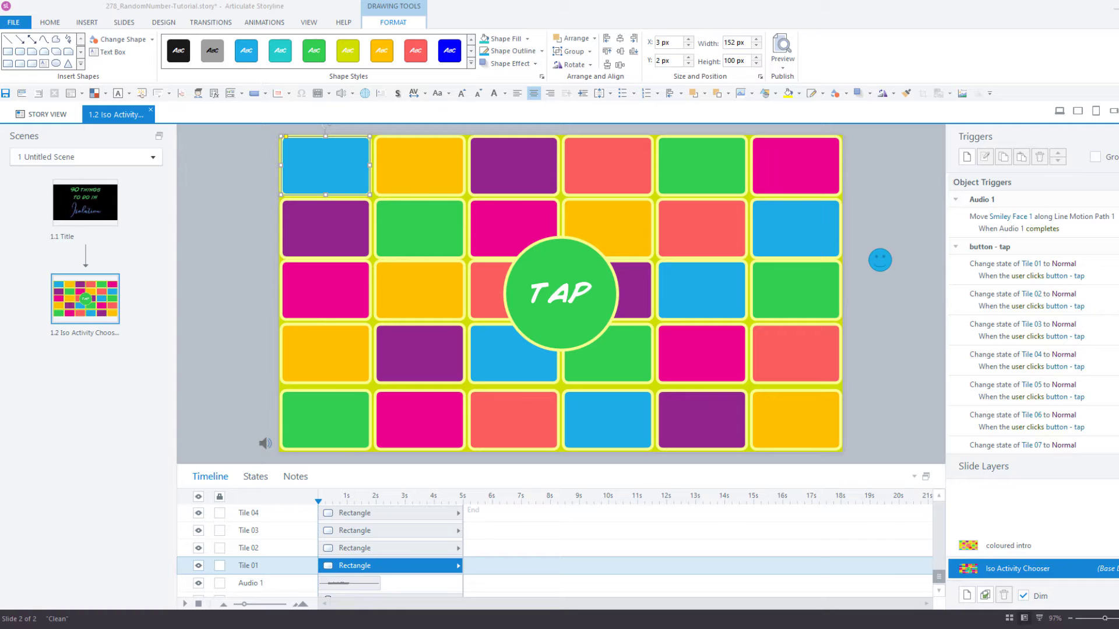
pyautogui.click(581, 309)
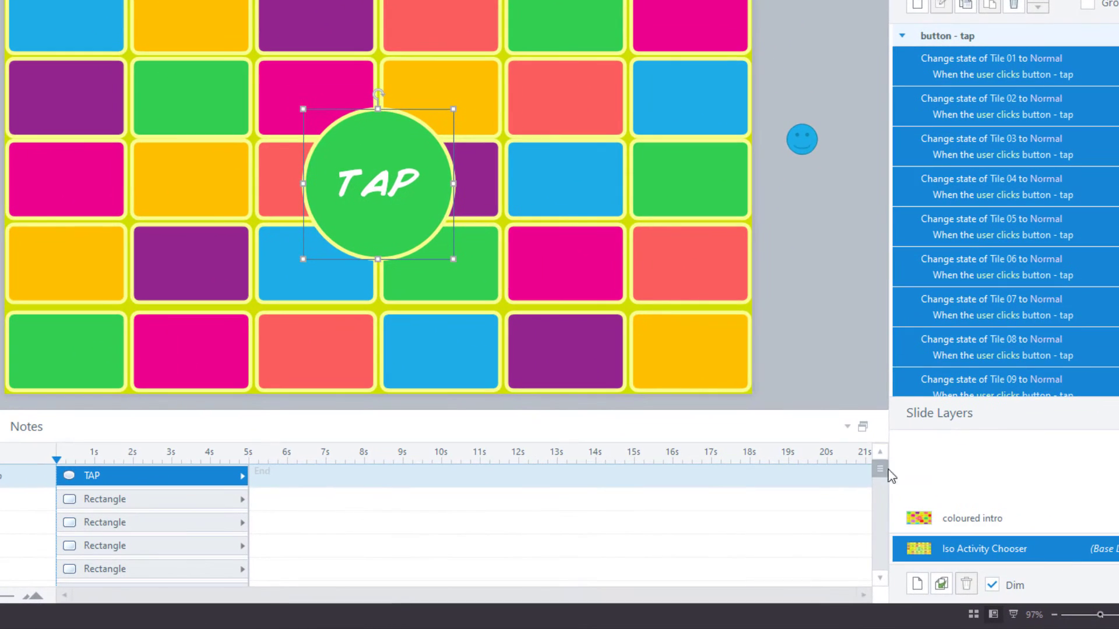
# Step: Open the coloured intro layer and inspect a row-1 tile, the TAP circle, tile 30 and tile 01
pyautogui.click(968, 519)
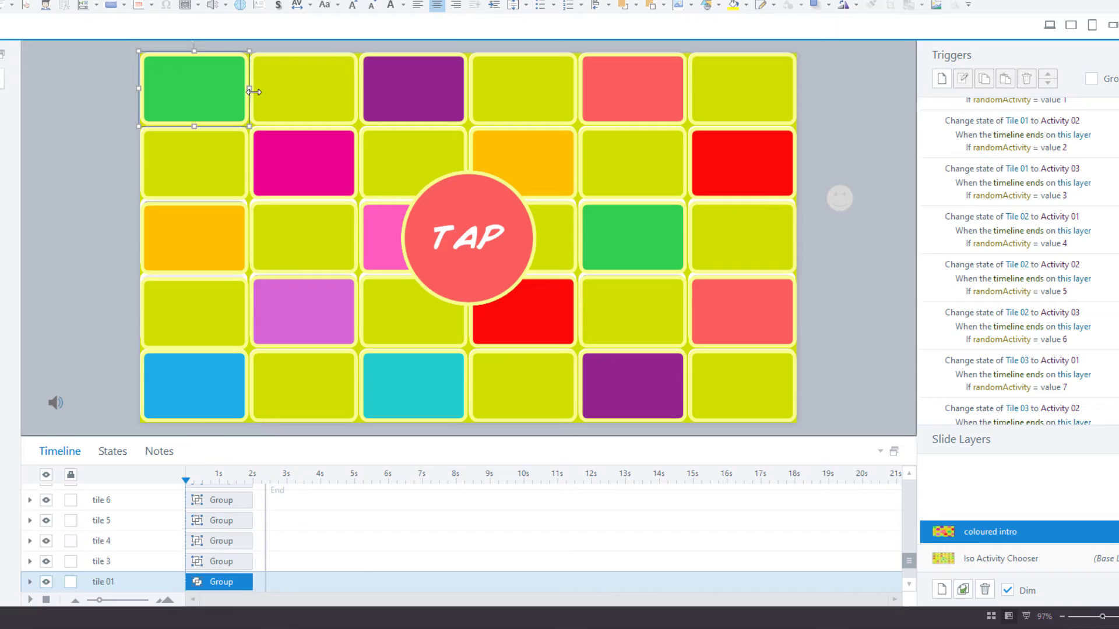
pyautogui.click(186, 33)
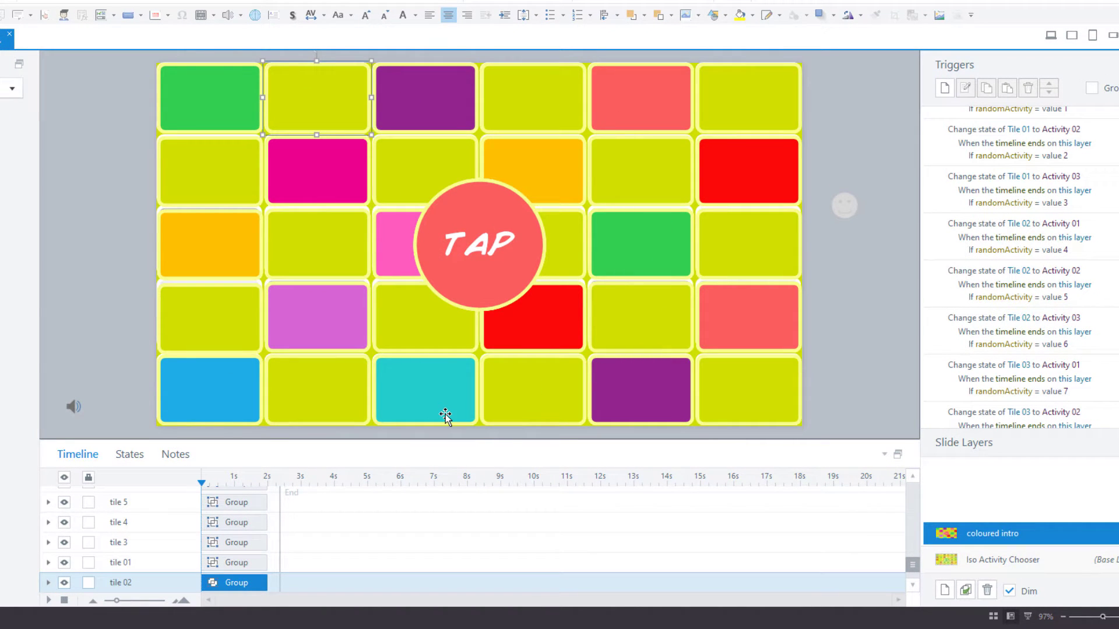
pyautogui.click(484, 309)
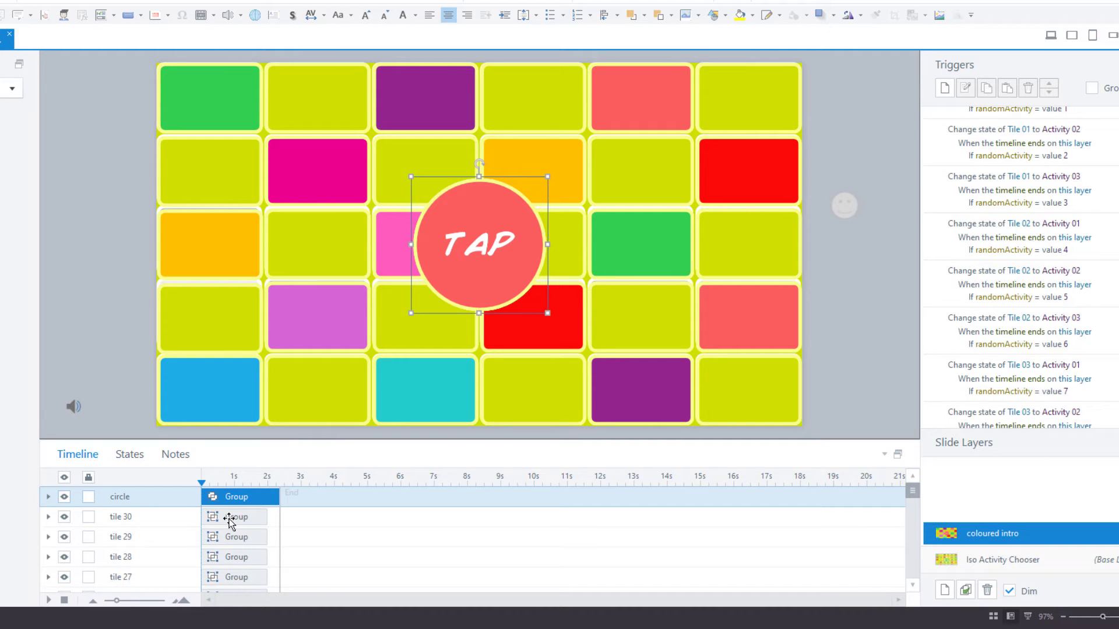
pyautogui.click(231, 523)
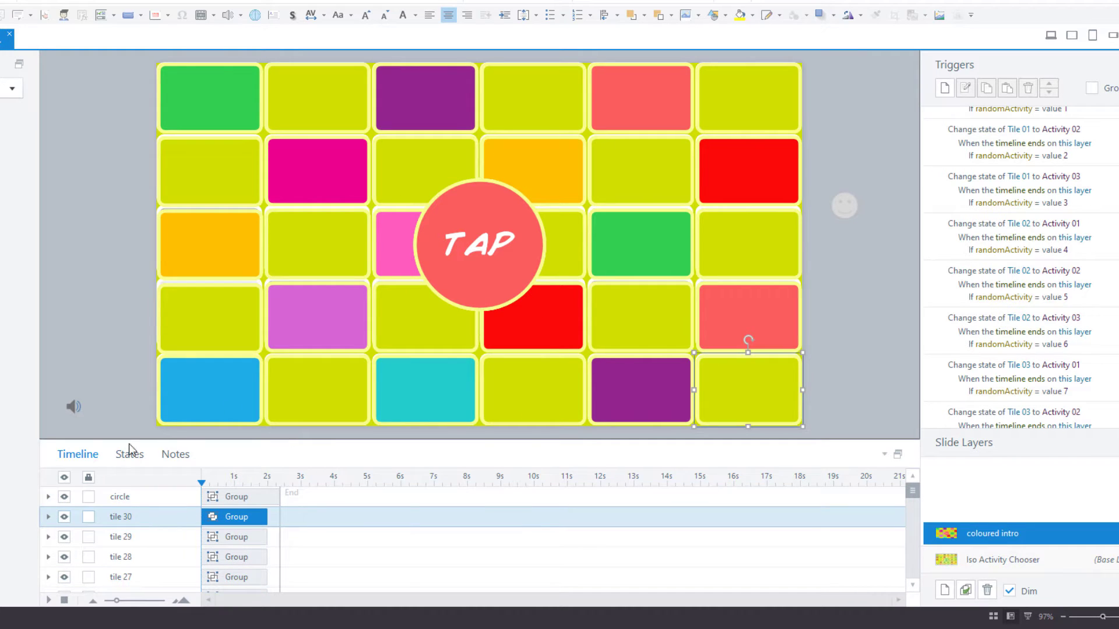
pyautogui.click(212, 93)
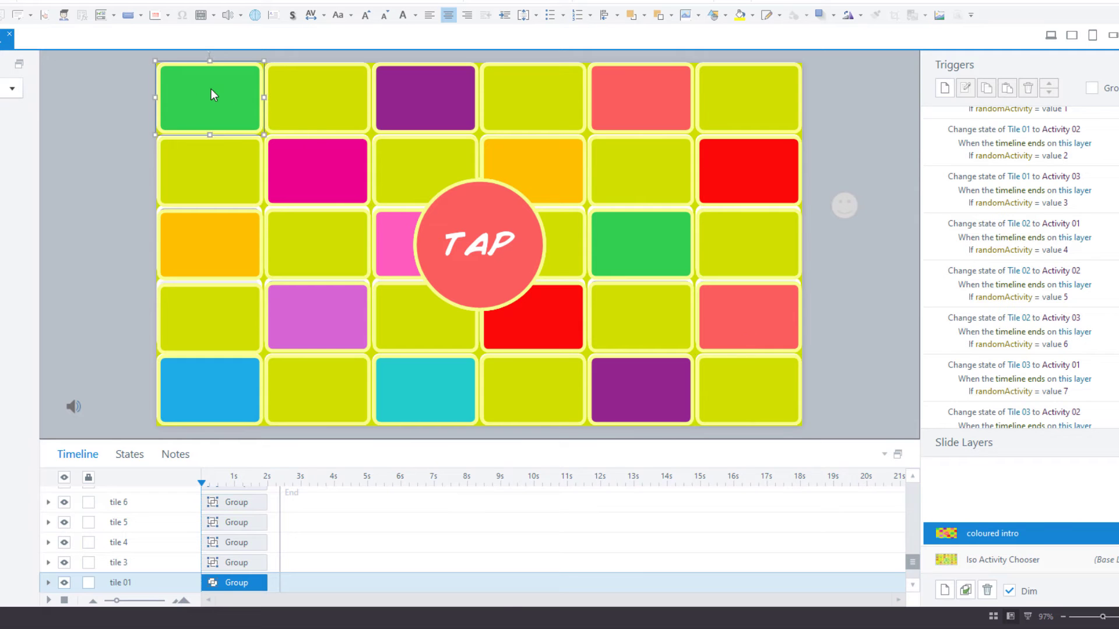
pyautogui.scroll(-1, 73, 542)
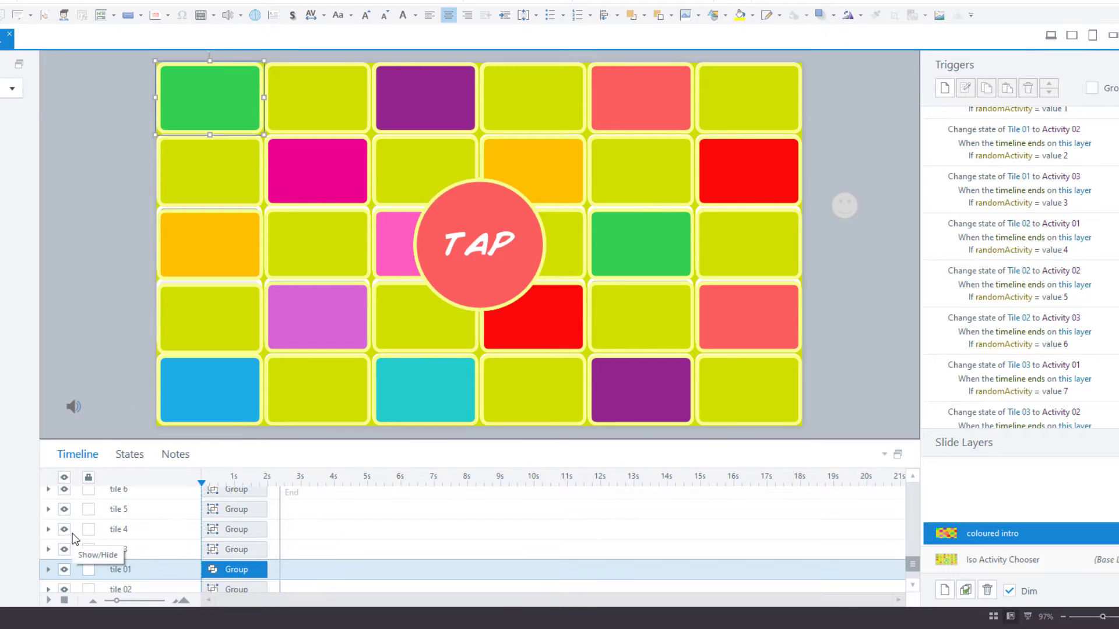
pyautogui.click(48, 570)
pyautogui.scroll(-1, 210, 551)
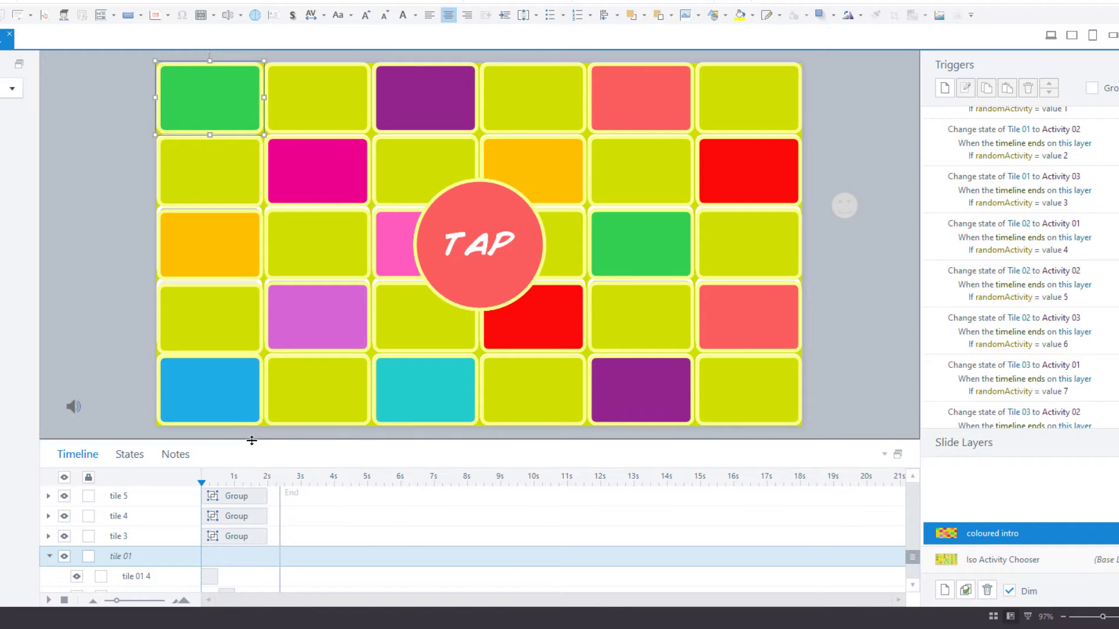
pyautogui.moveTo(252, 440); pyautogui.dragTo(246, 348)
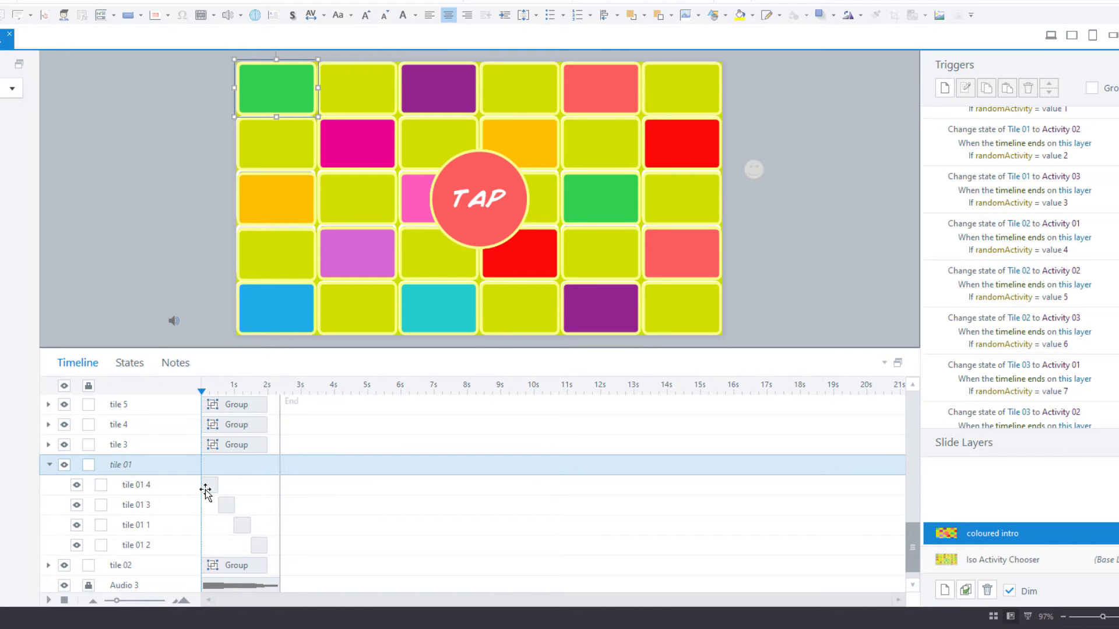
pyautogui.click(259, 546)
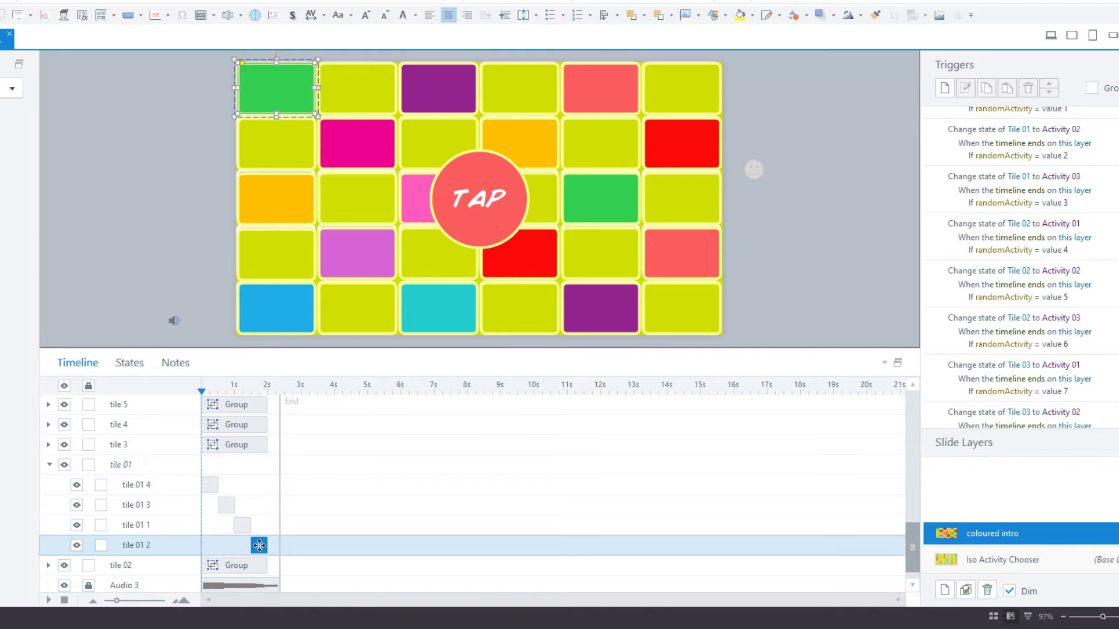
pyautogui.click(221, 505)
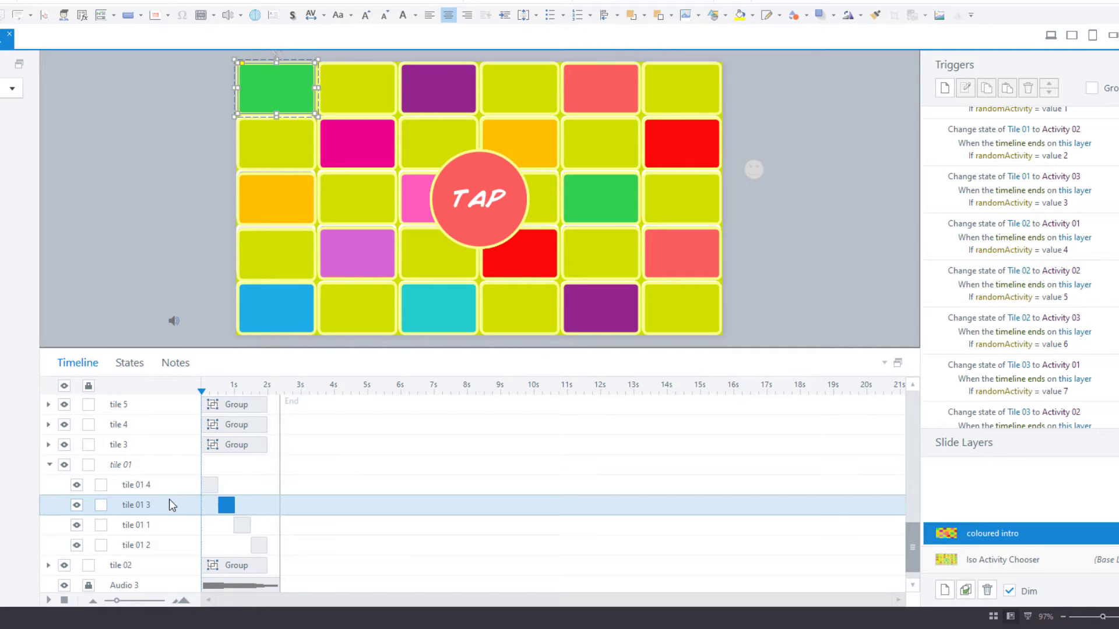
pyautogui.click(76, 485)
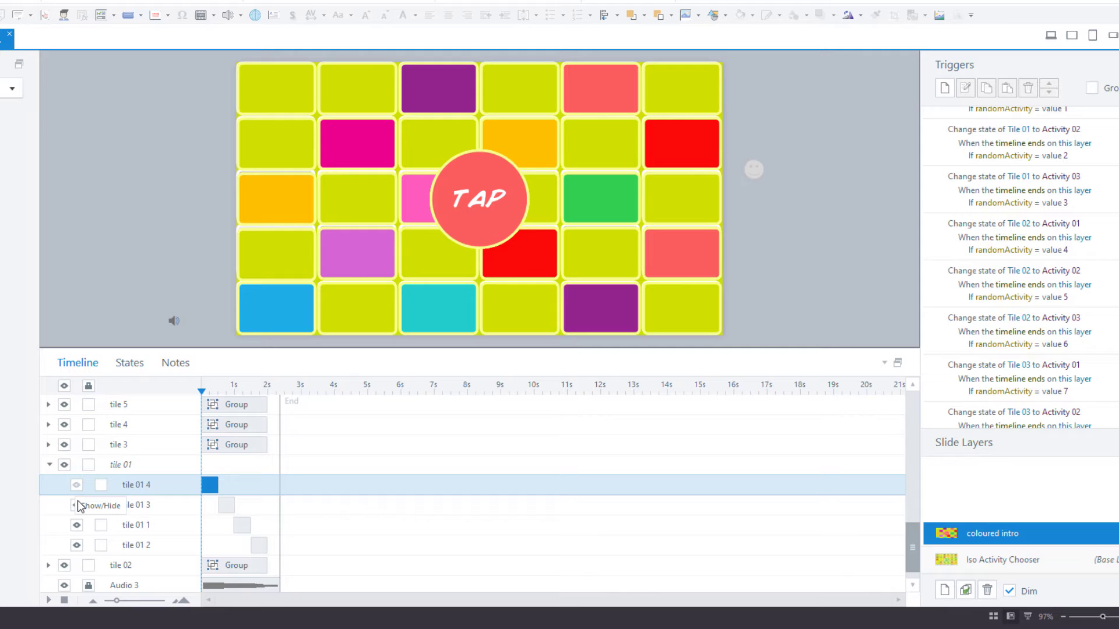
pyautogui.click(77, 506)
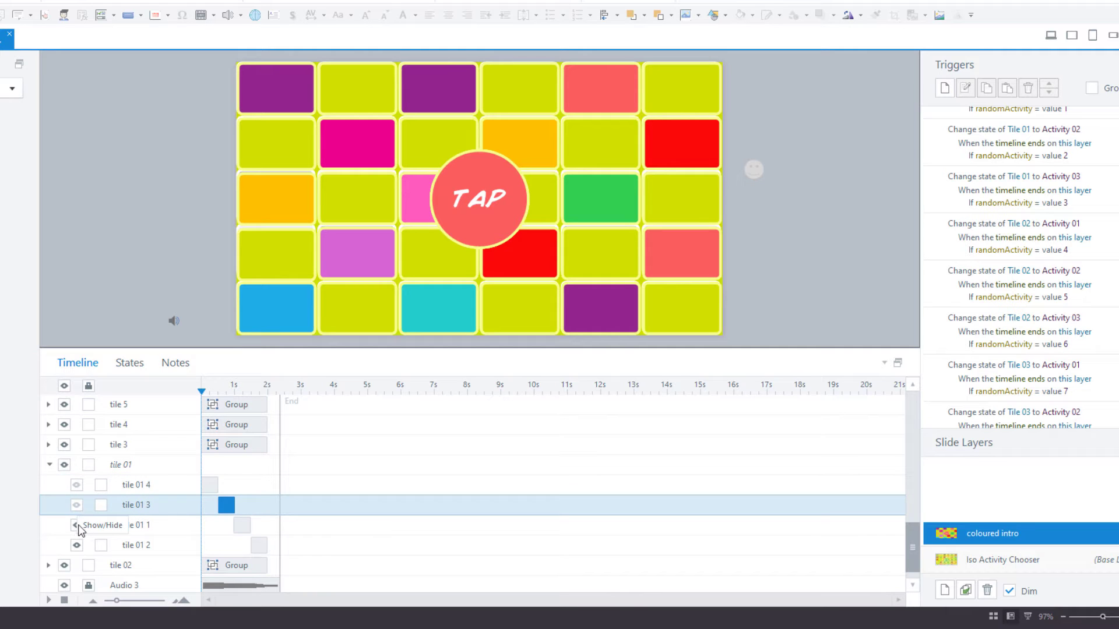
pyautogui.click(77, 526)
pyautogui.click(77, 525)
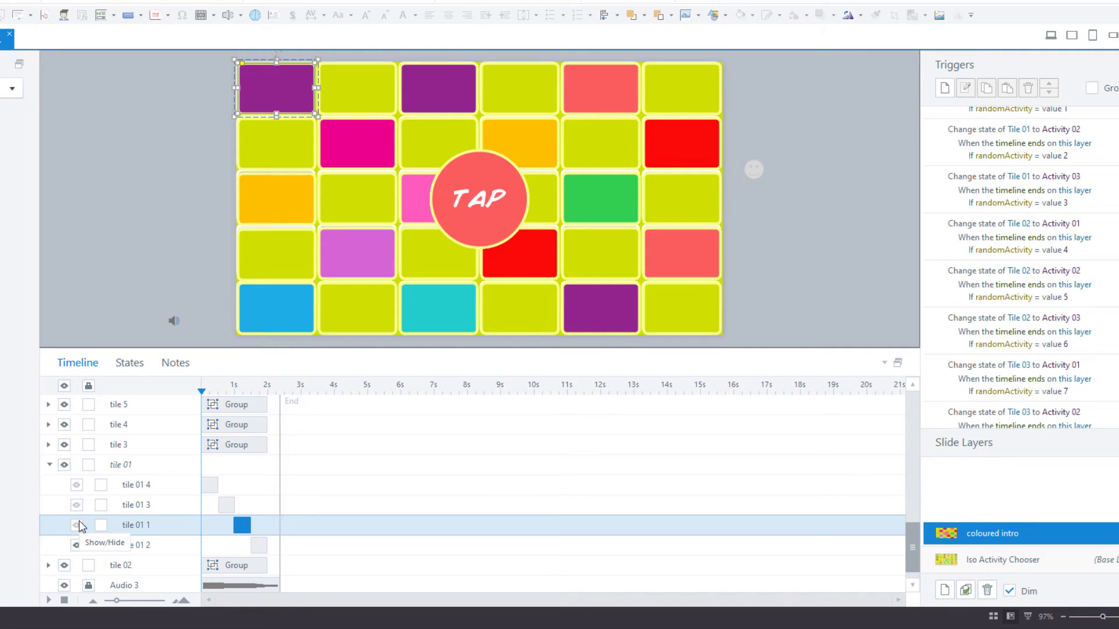
pyautogui.click(77, 505)
pyautogui.click(77, 485)
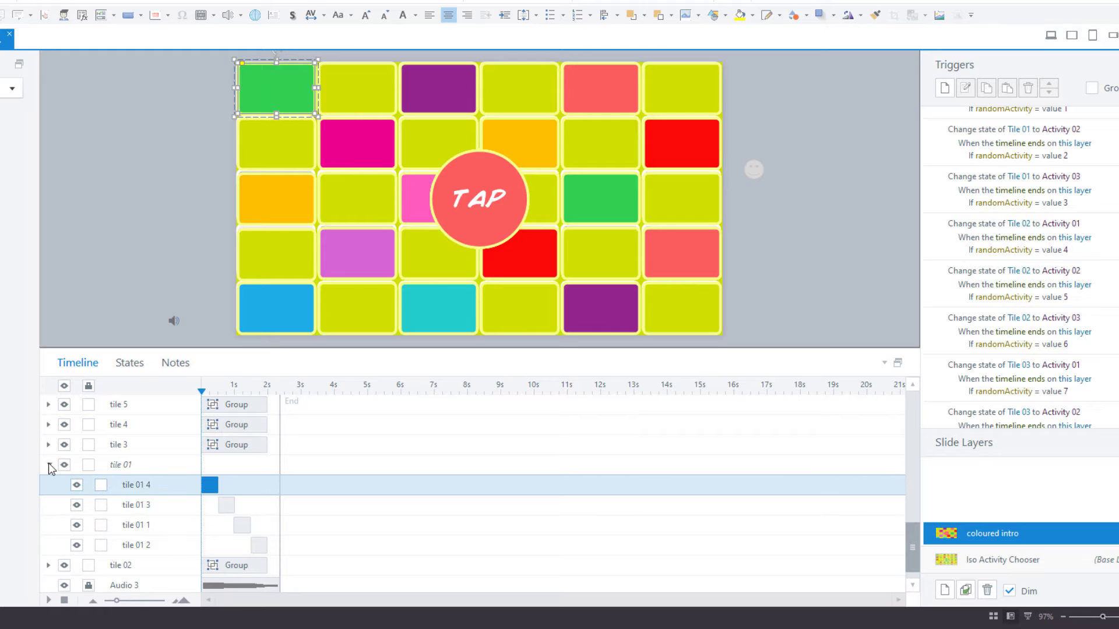
pyautogui.click(226, 505)
pyautogui.press('Escape')
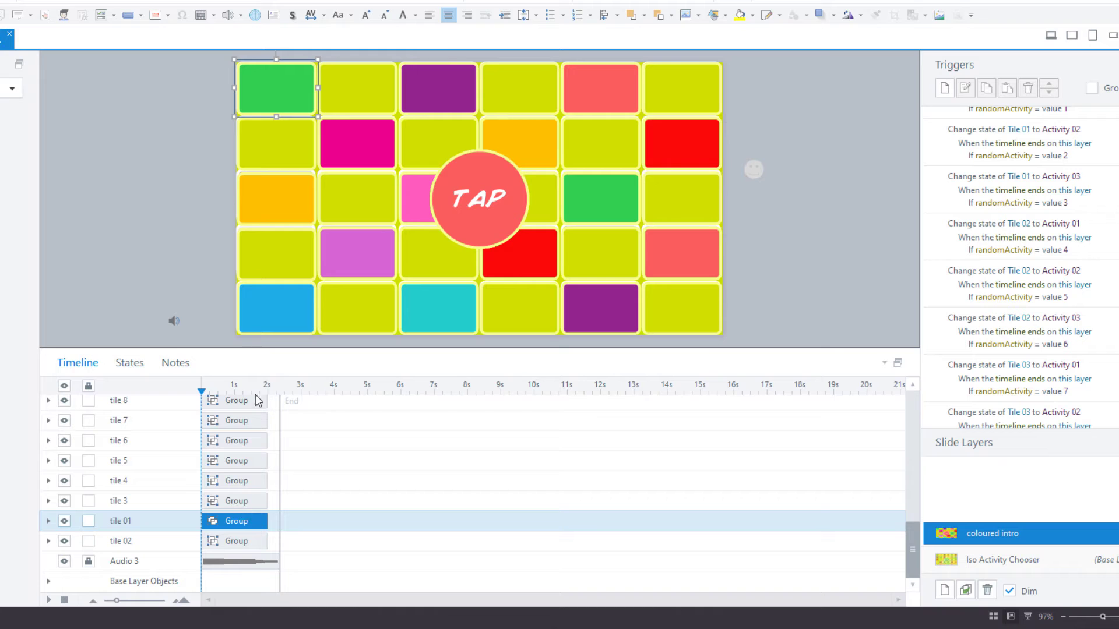
pyautogui.click(48, 521)
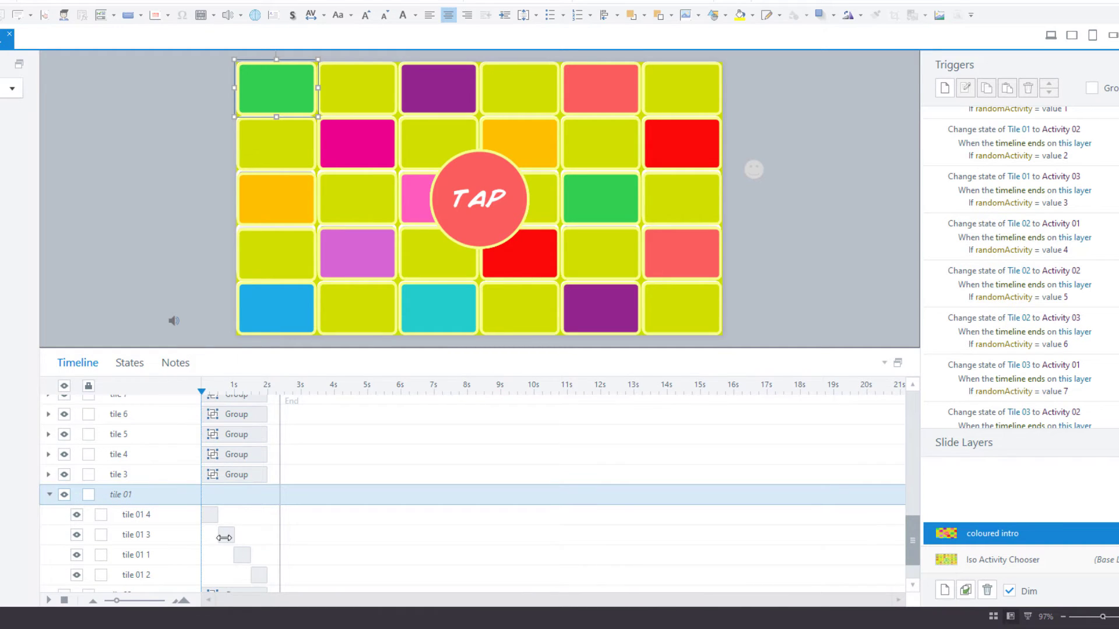
pyautogui.click(48, 495)
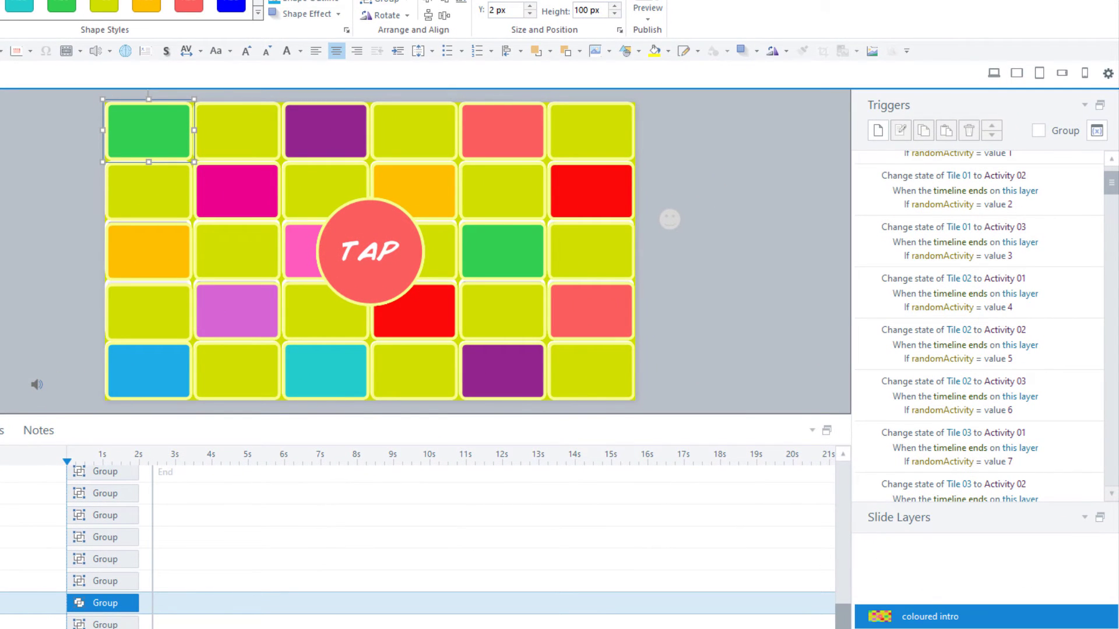
# Step: View the project variable randomActivity, trying a new variable's type list before cancelling it
pyautogui.click(1098, 132)
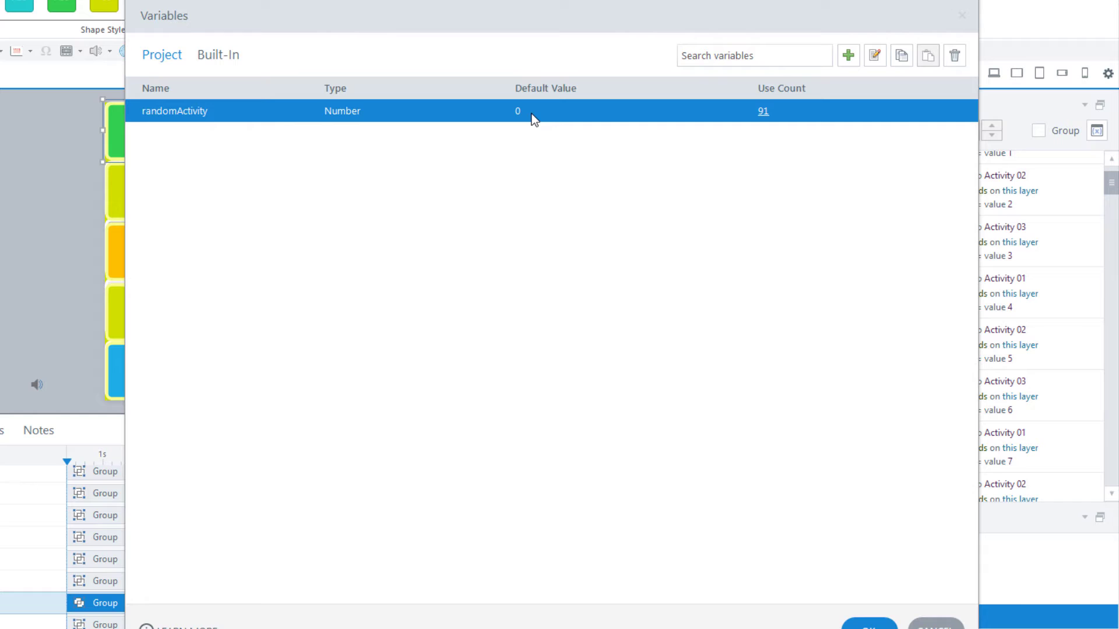
pyautogui.click(849, 56)
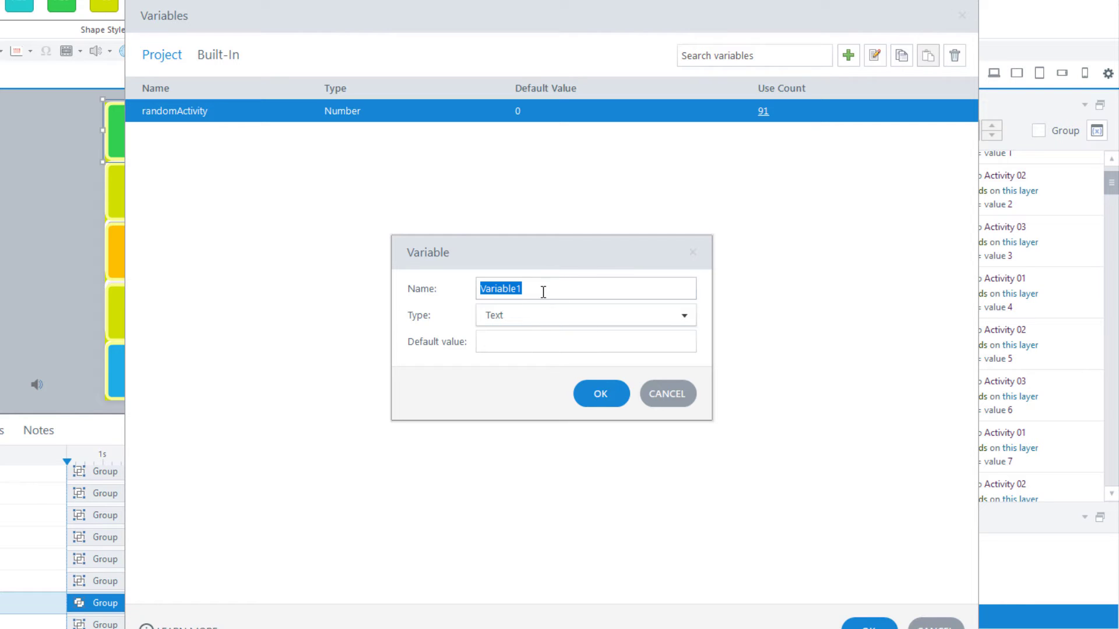
pyautogui.click(683, 317)
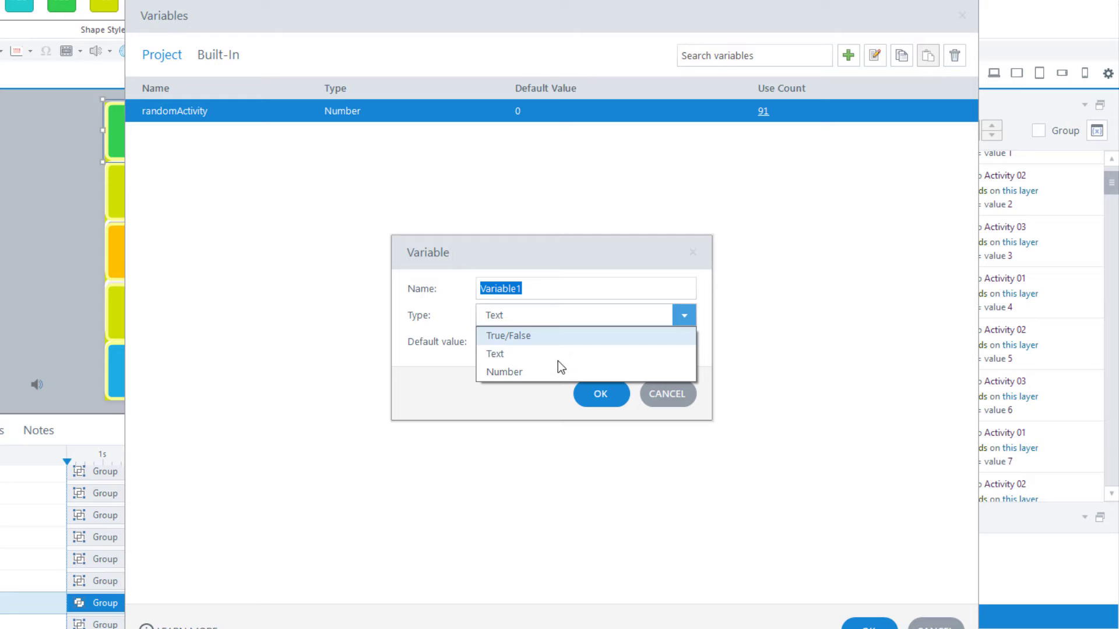
pyautogui.click(554, 315)
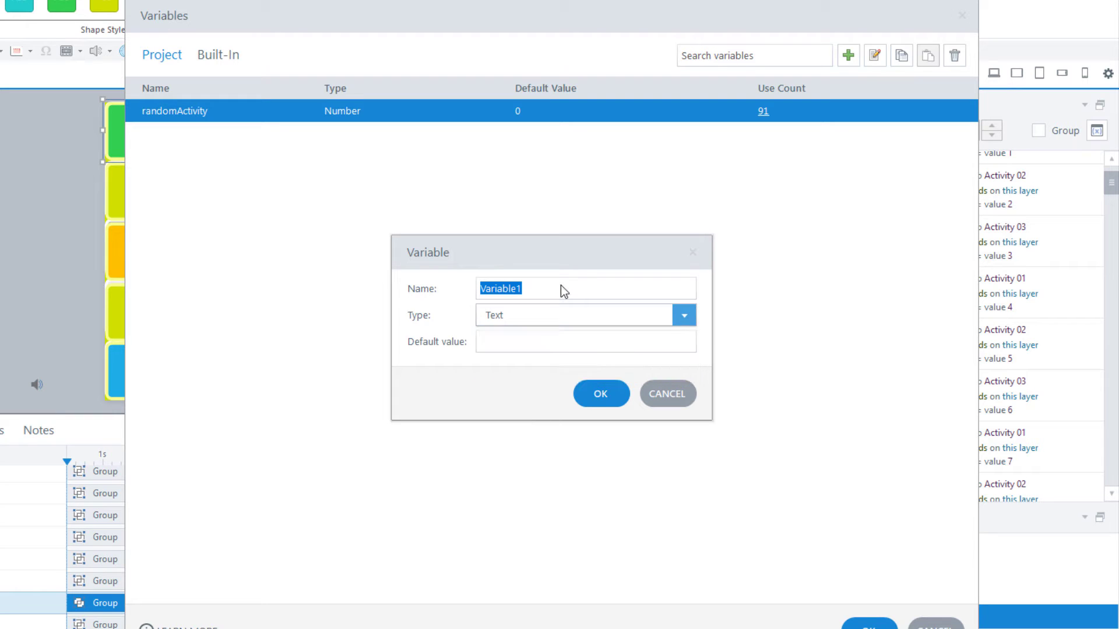
pyautogui.click(514, 343)
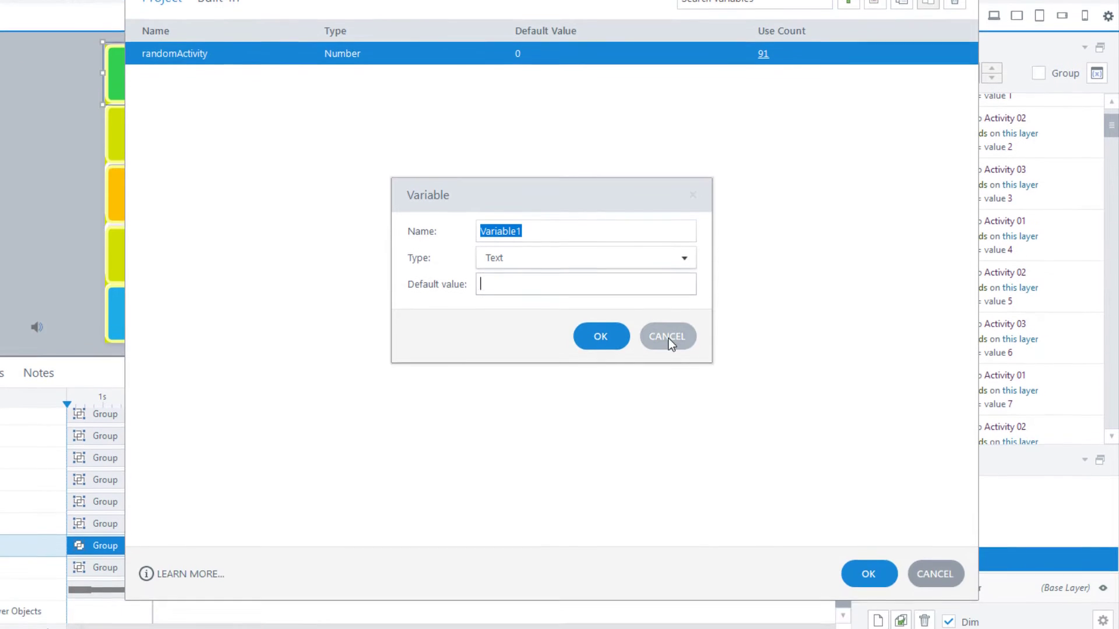
pyautogui.click(667, 394)
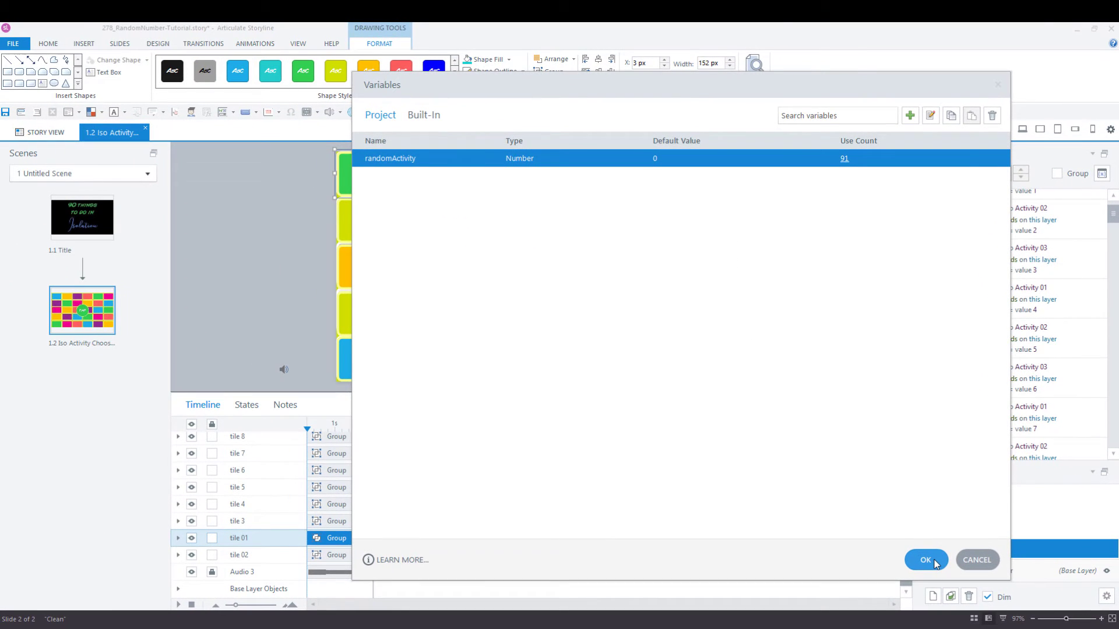
# Step: Close the Variables dialog and select the Iso Activity Chooser base layer
pyautogui.click(934, 563)
pyautogui.click(983, 550)
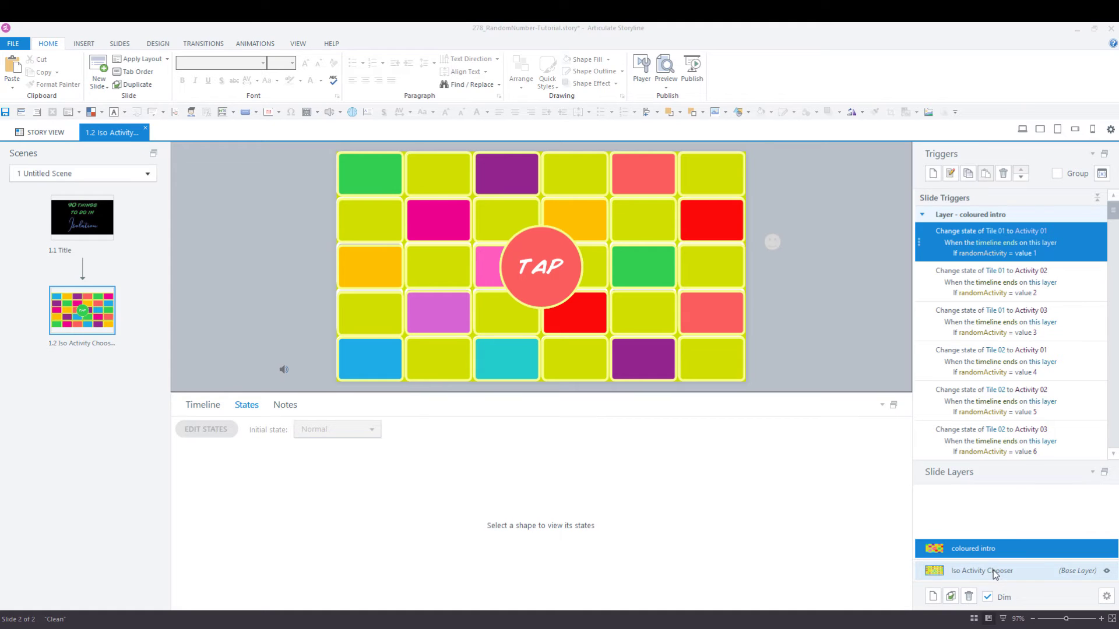
pyautogui.click(982, 571)
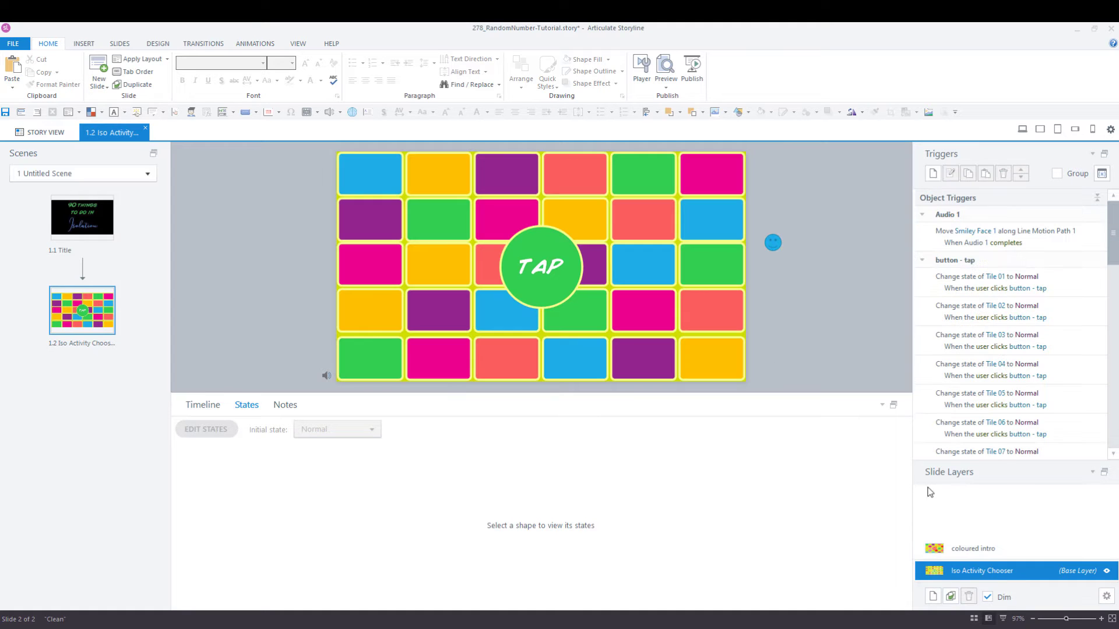
# Step: View the Normal and Activity 01–03 states of tiles including purple Tile 29 and blue Tile 28
pyautogui.click(721, 356)
pyautogui.click(653, 357)
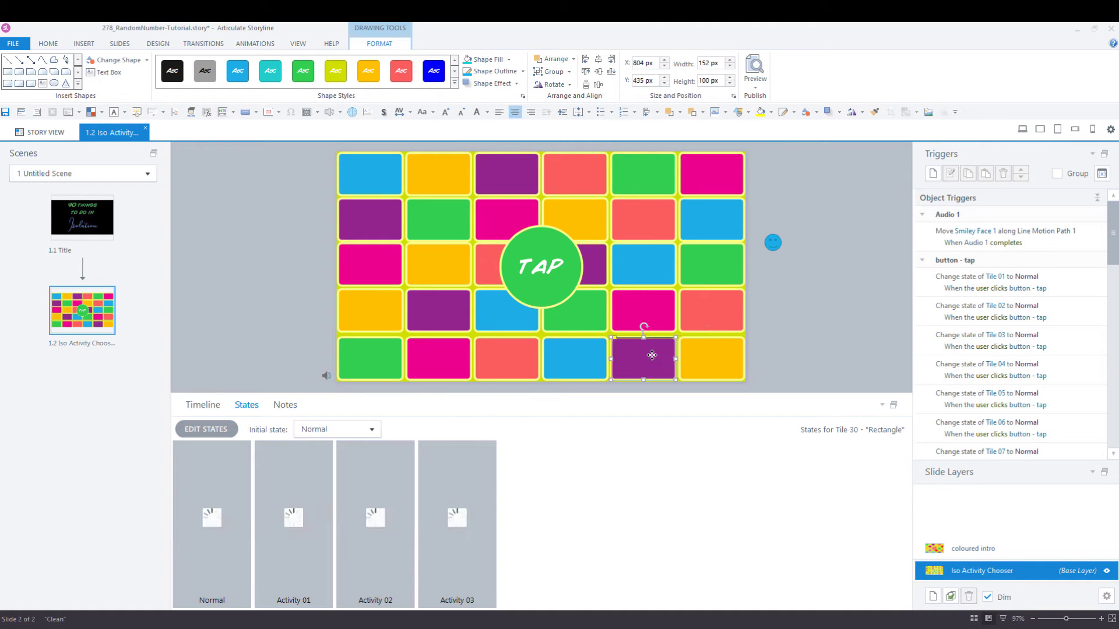
pyautogui.click(580, 356)
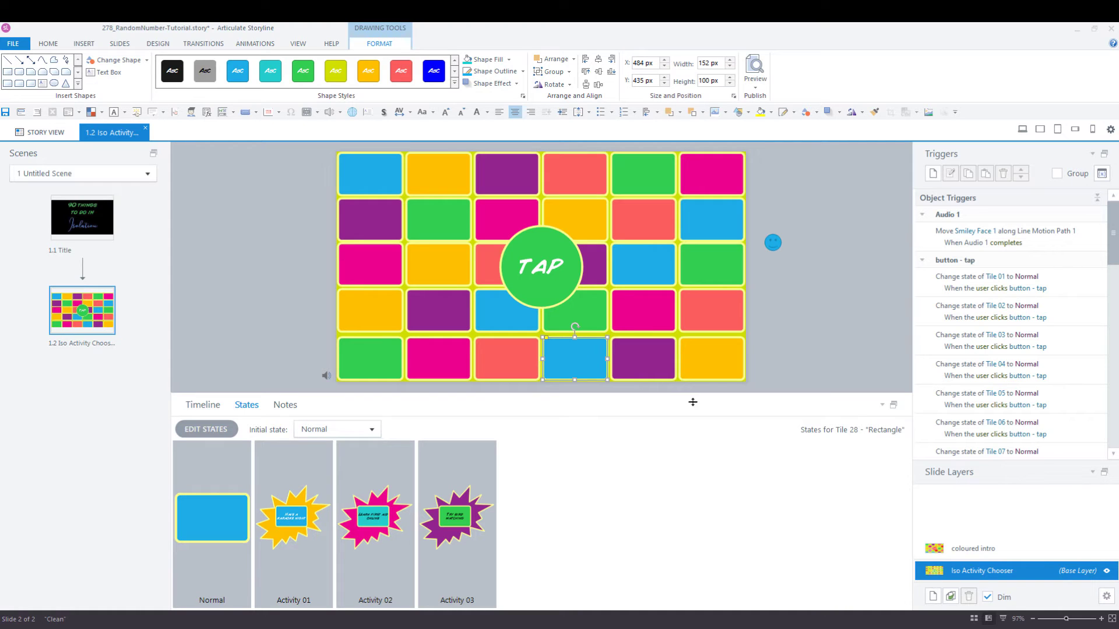
# Step: On the coloured intro layer, review the Tile 01 to Activity 01 trigger, keeping Tile 01 as its object
pyautogui.click(998, 546)
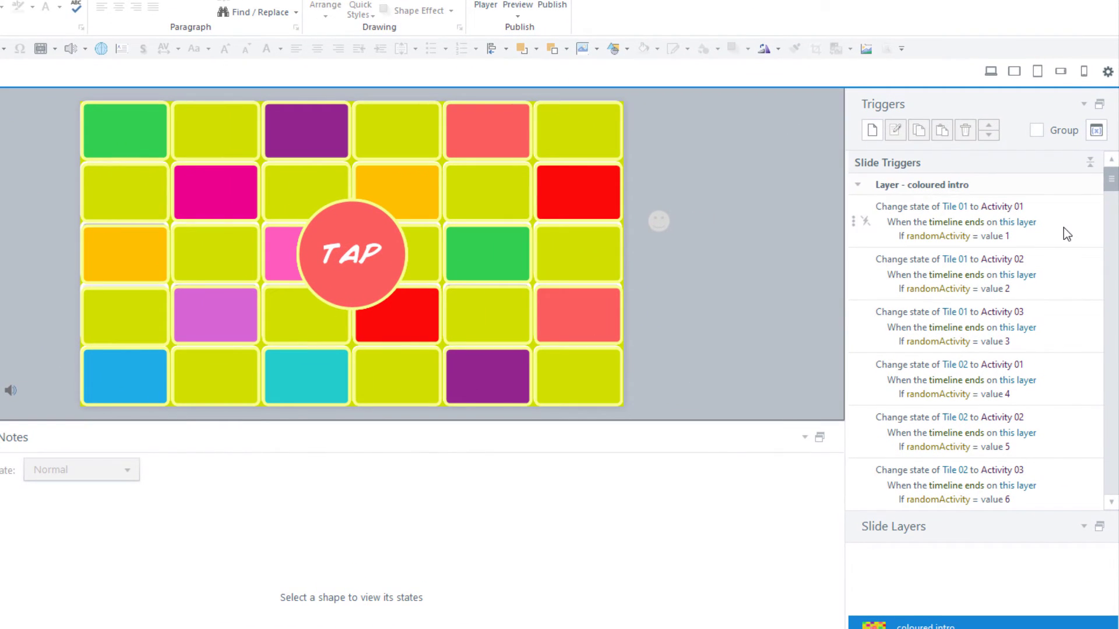
pyautogui.click(1076, 247)
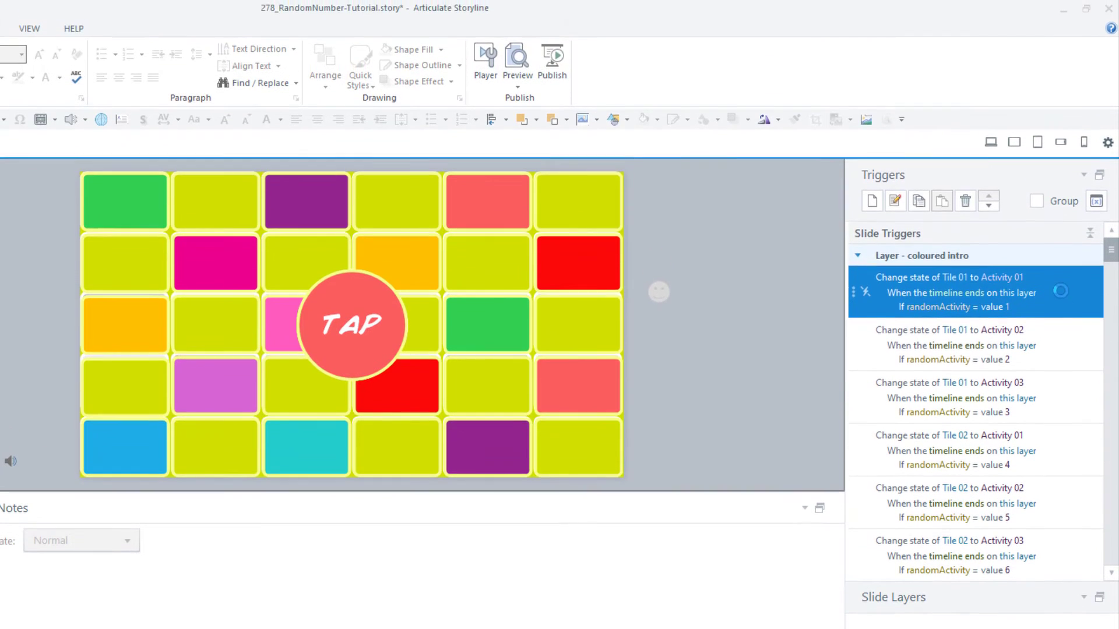
pyautogui.doubleClick(1060, 225)
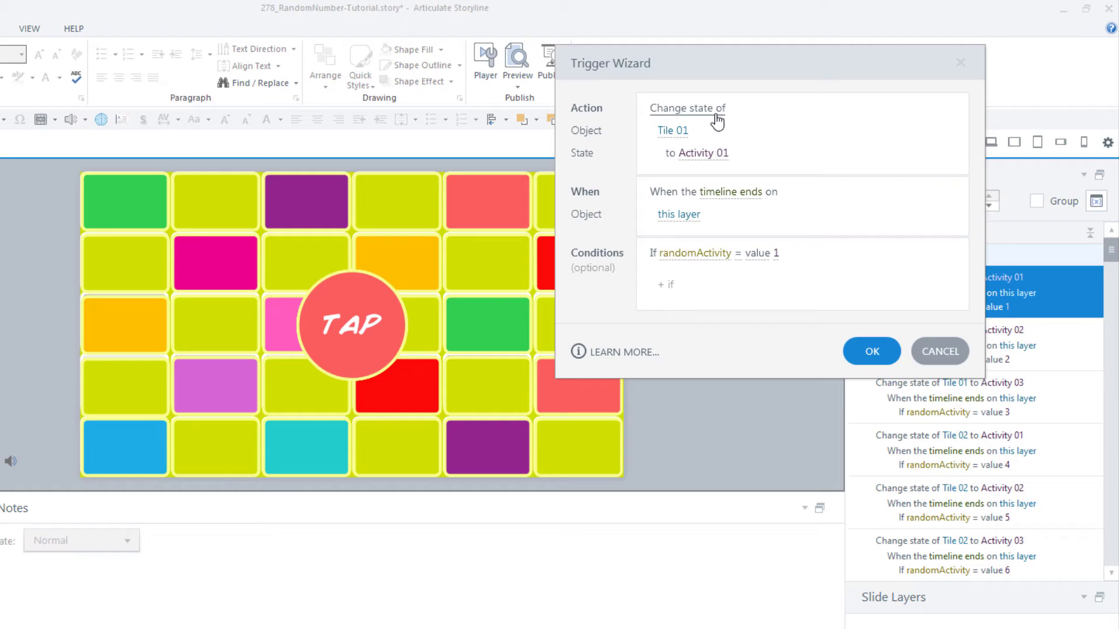
pyautogui.click(678, 134)
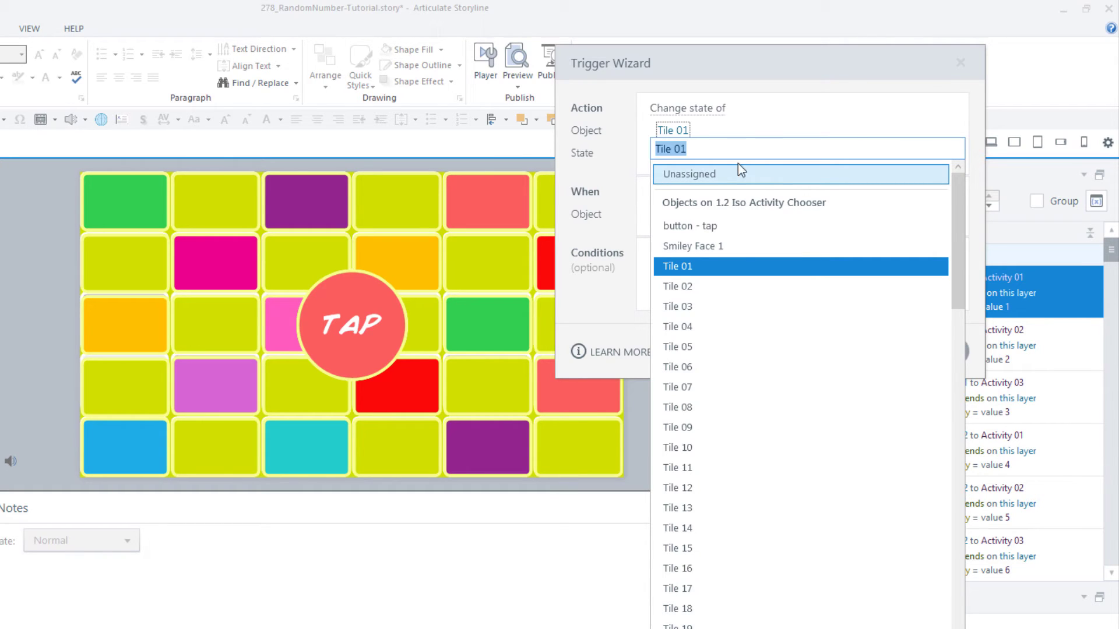
pyautogui.click(772, 117)
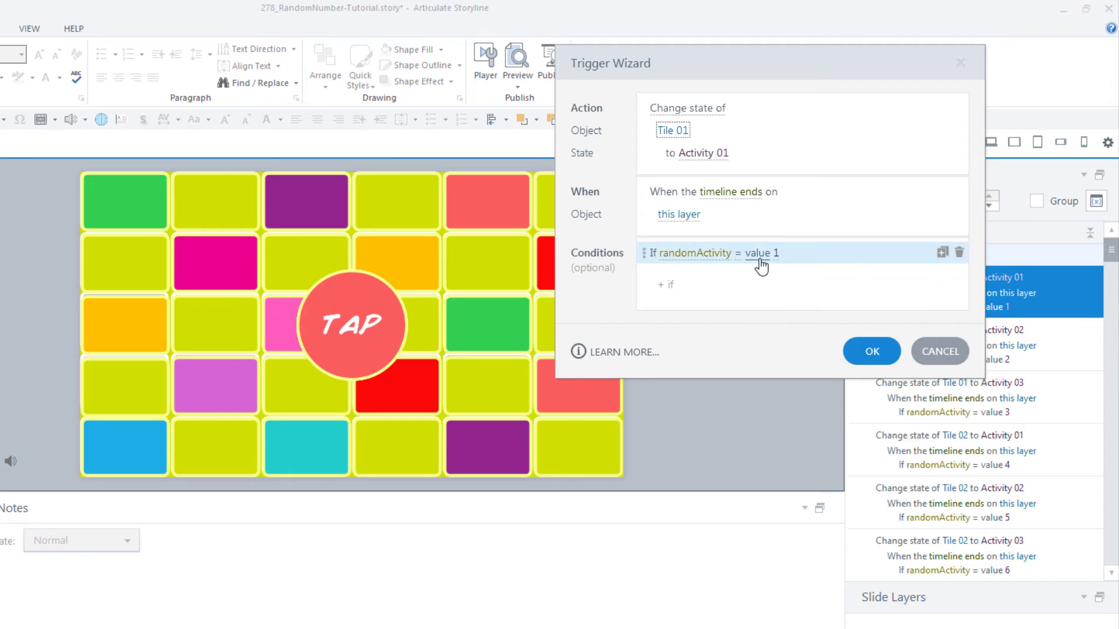
pyautogui.click(870, 348)
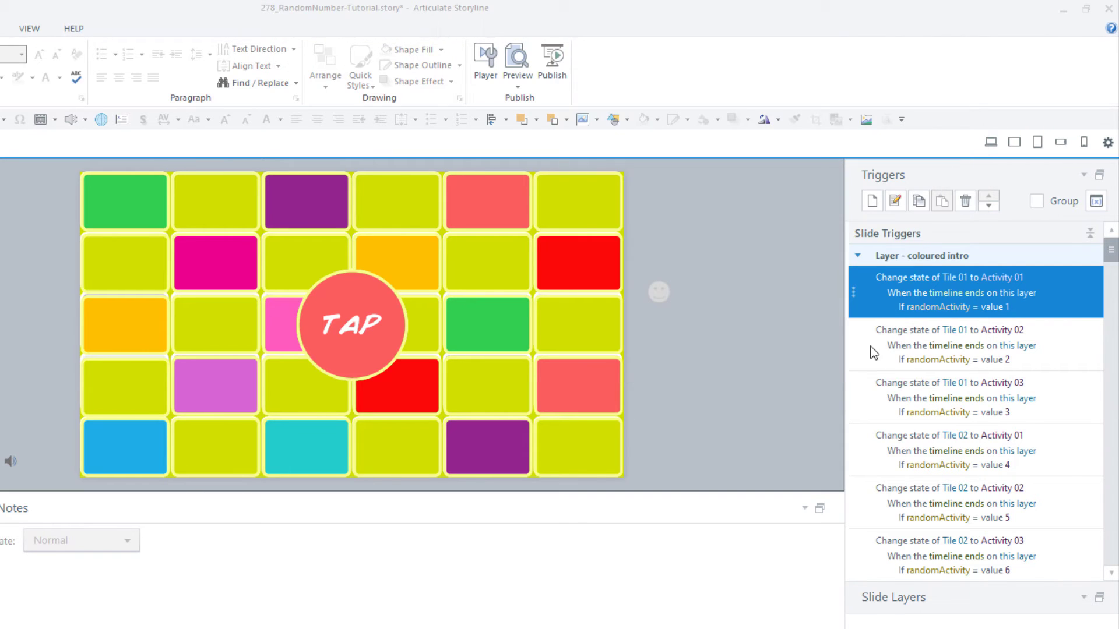
pyautogui.doubleClick(1065, 348)
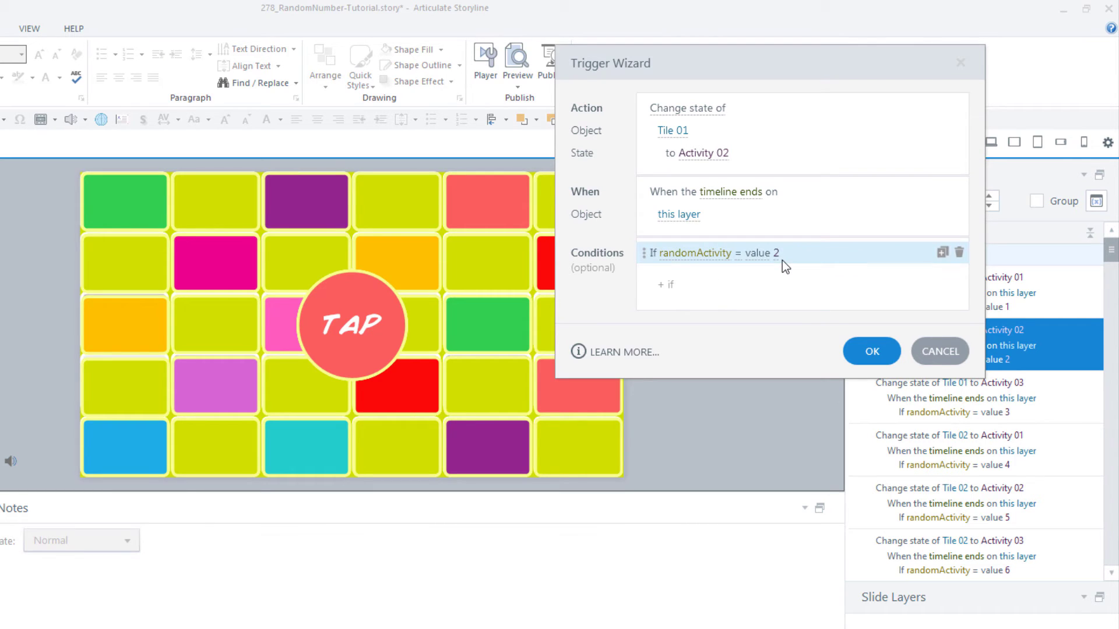
pyautogui.click(863, 349)
pyautogui.scroll(-15, 1009, 457)
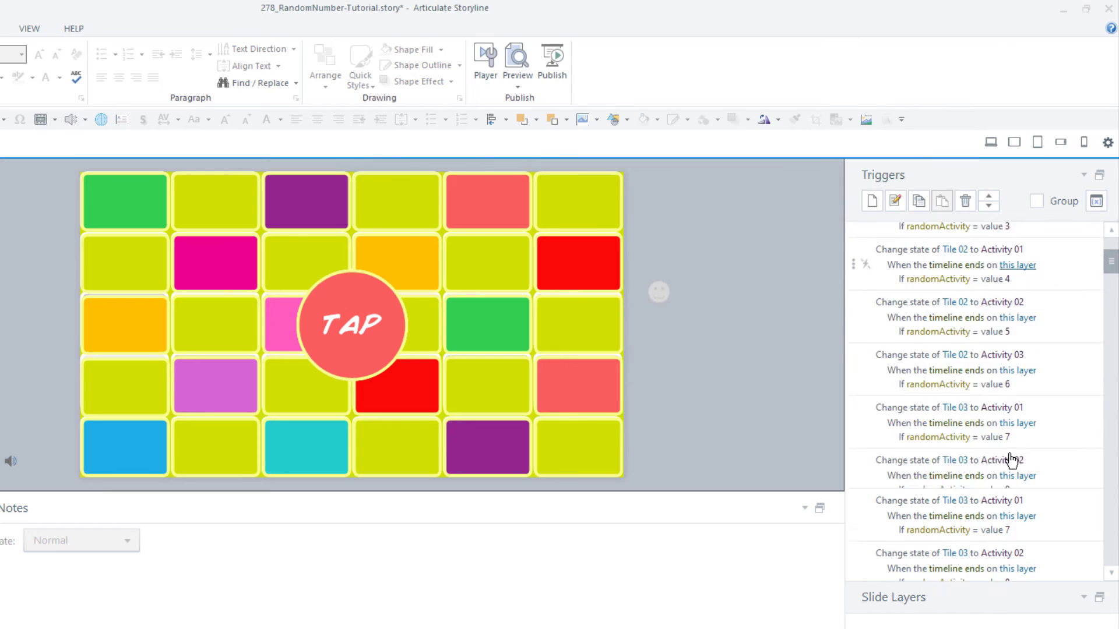
pyautogui.scroll(-20, 1044, 458)
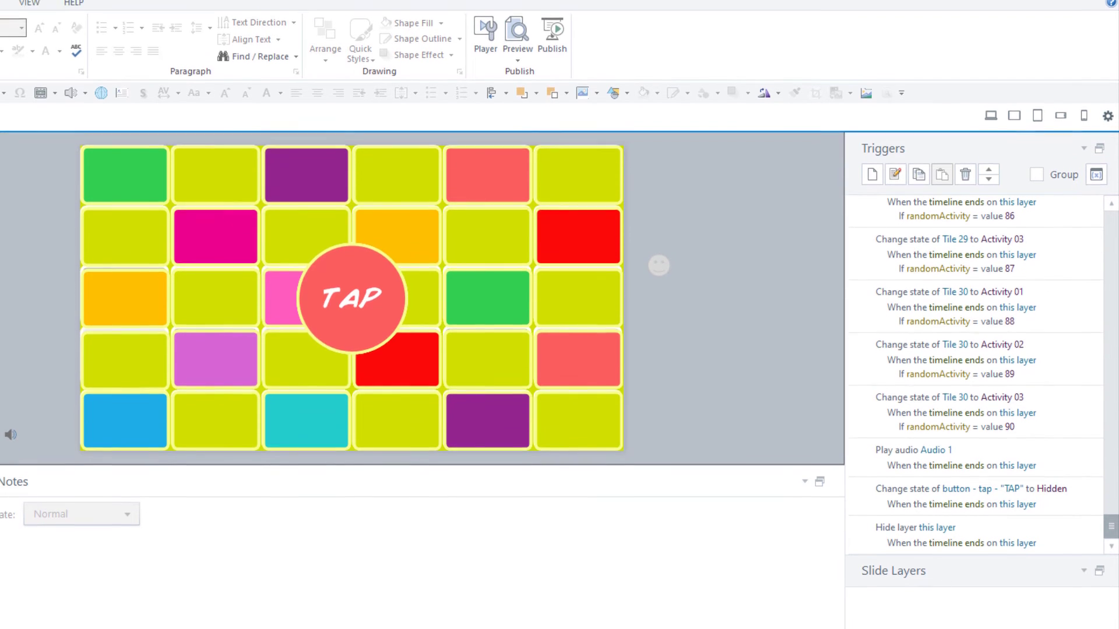
# Step: On the Iso Activity Chooser base layer, make the TAP trigger set randomActivity to a random number 1–90
pyautogui.click(947, 577)
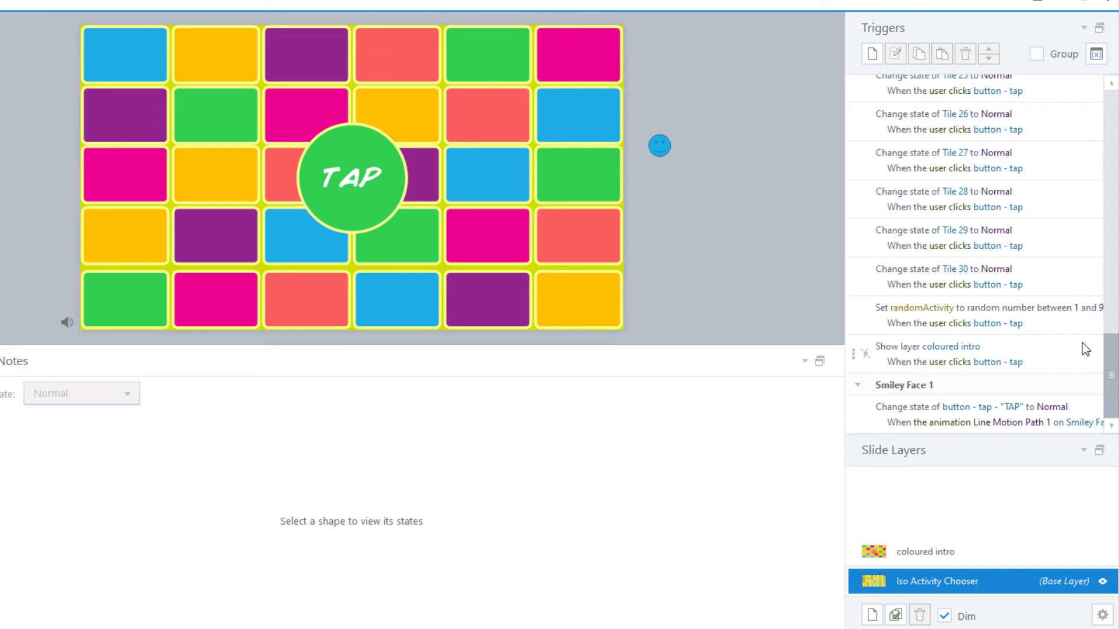
pyautogui.click(1067, 337)
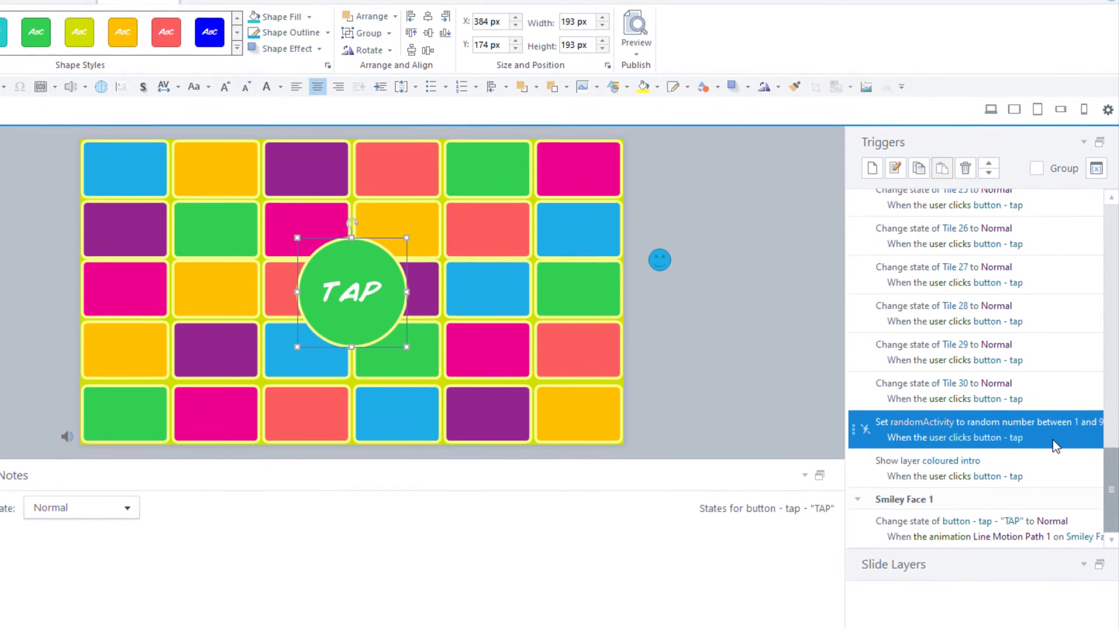
pyautogui.doubleClick(1055, 326)
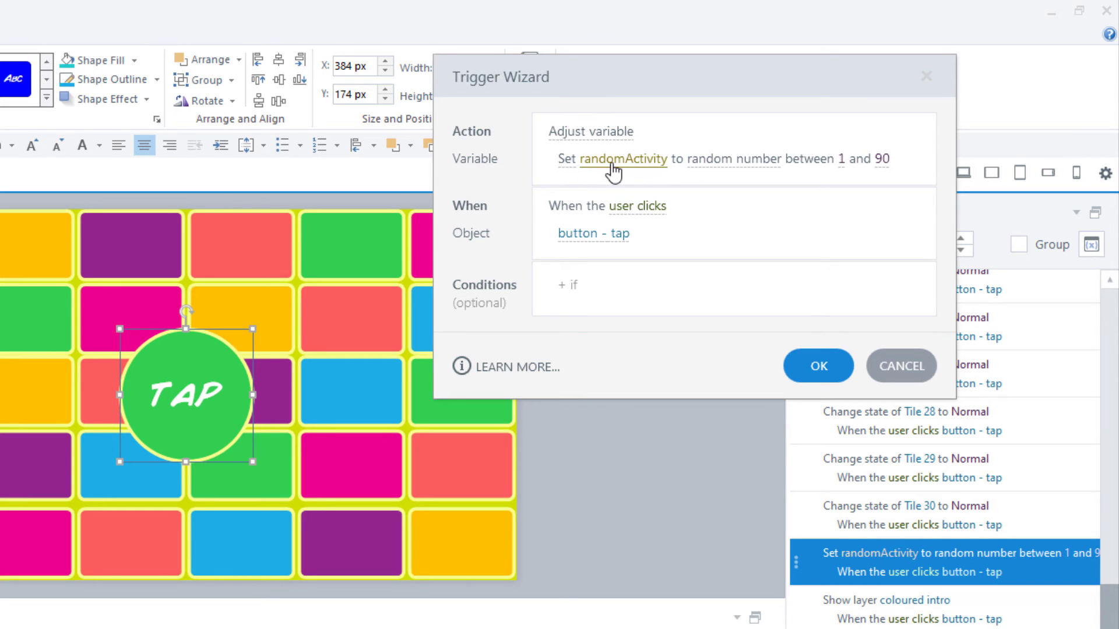
pyautogui.click(714, 161)
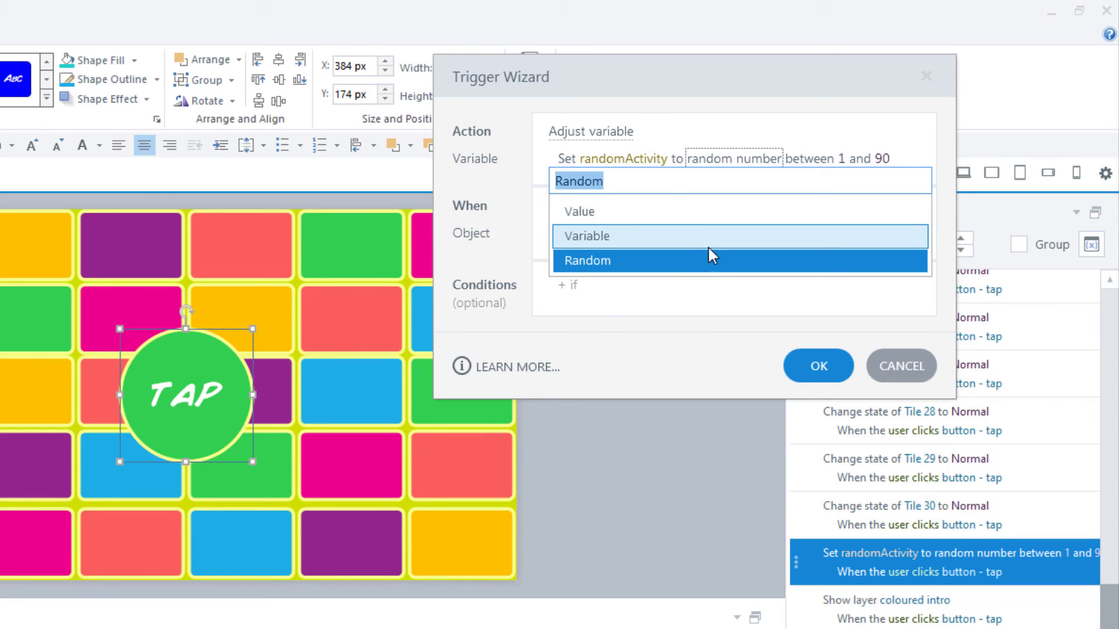
pyautogui.click(813, 125)
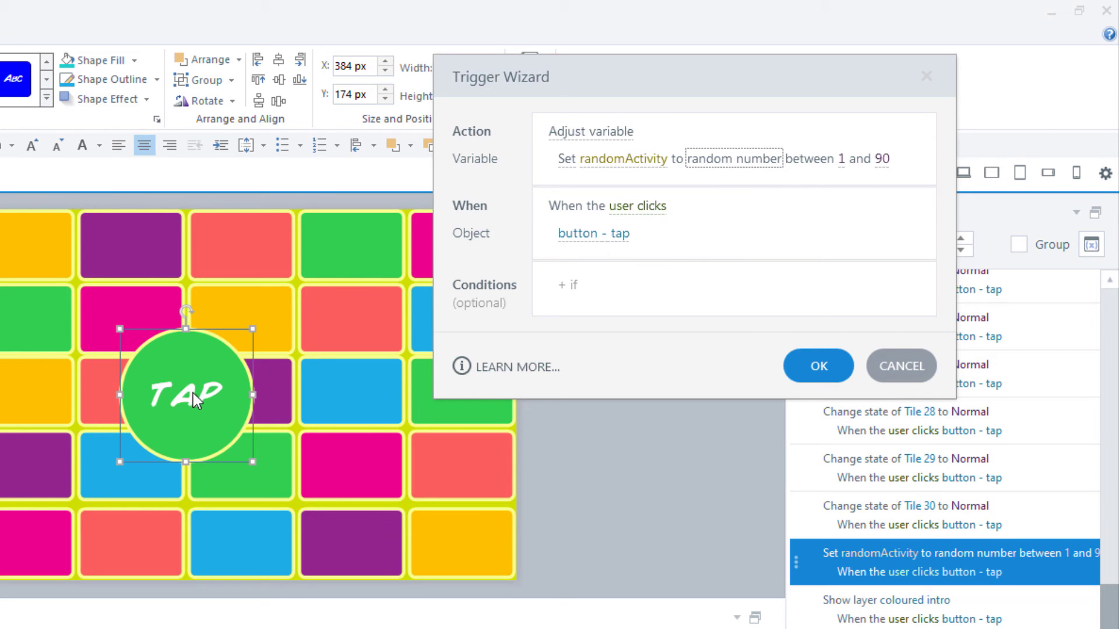
pyautogui.click(813, 373)
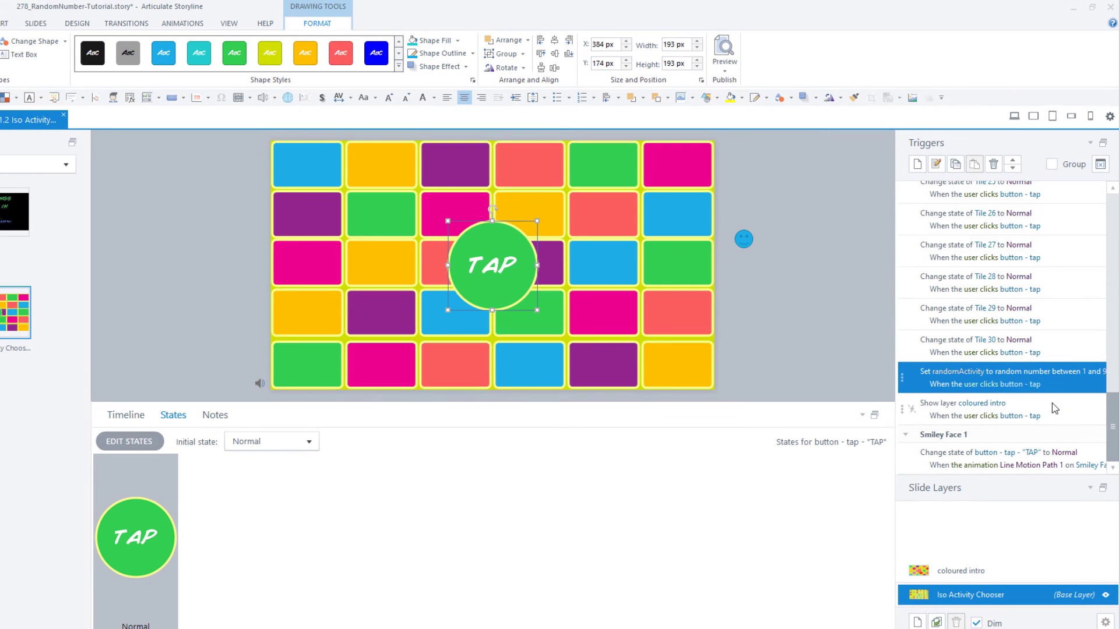
# Step: Confirm the Show layer coloured intro trigger unchanged, then switch to the coloured intro layer
pyautogui.doubleClick(1047, 453)
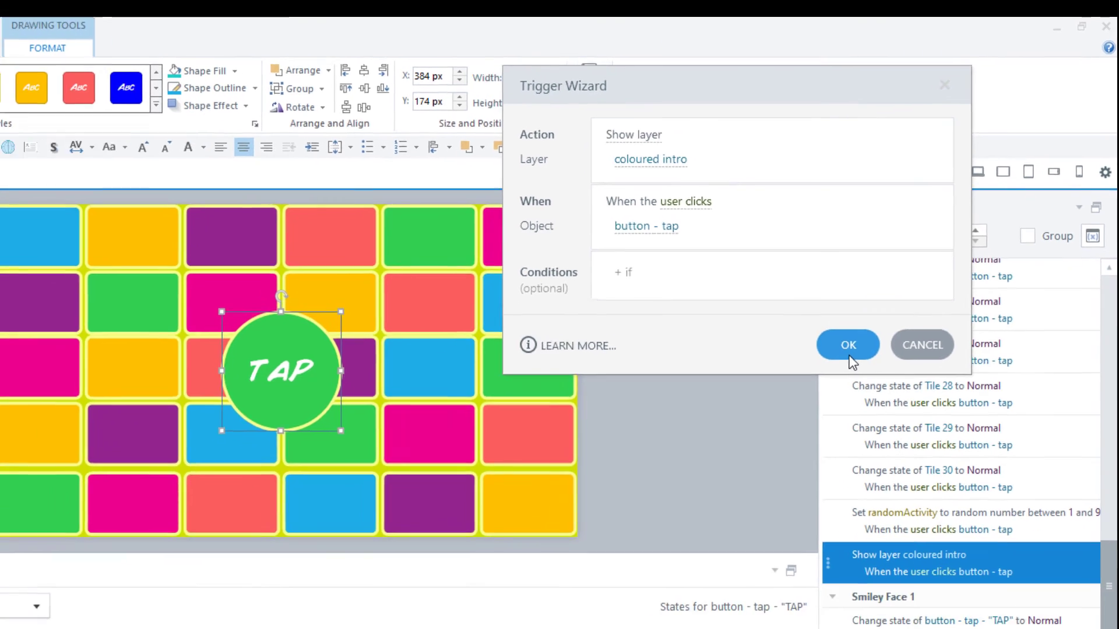
pyautogui.click(827, 372)
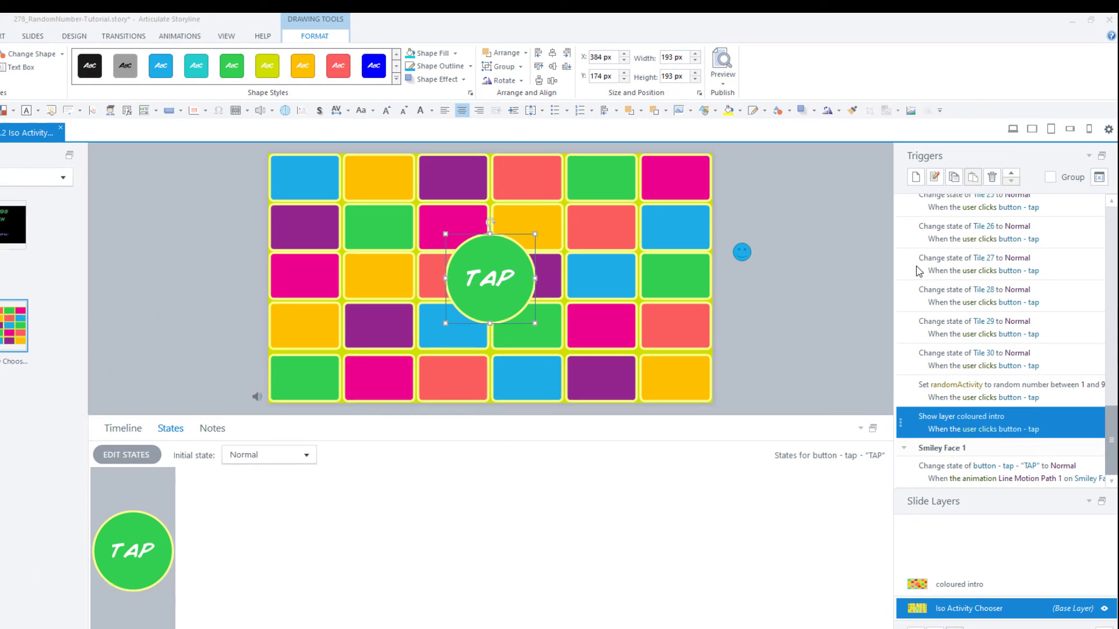
pyautogui.click(950, 584)
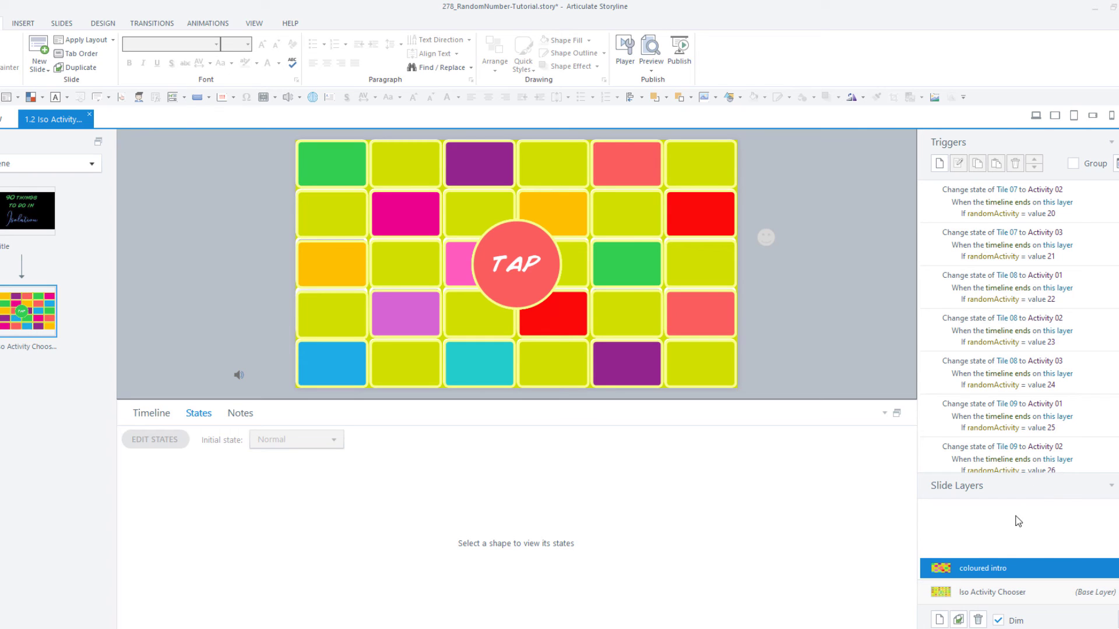
# Step: Review the coloured intro layer's Hide layer trigger and close it unchanged
pyautogui.scroll(-20, 1049, 420)
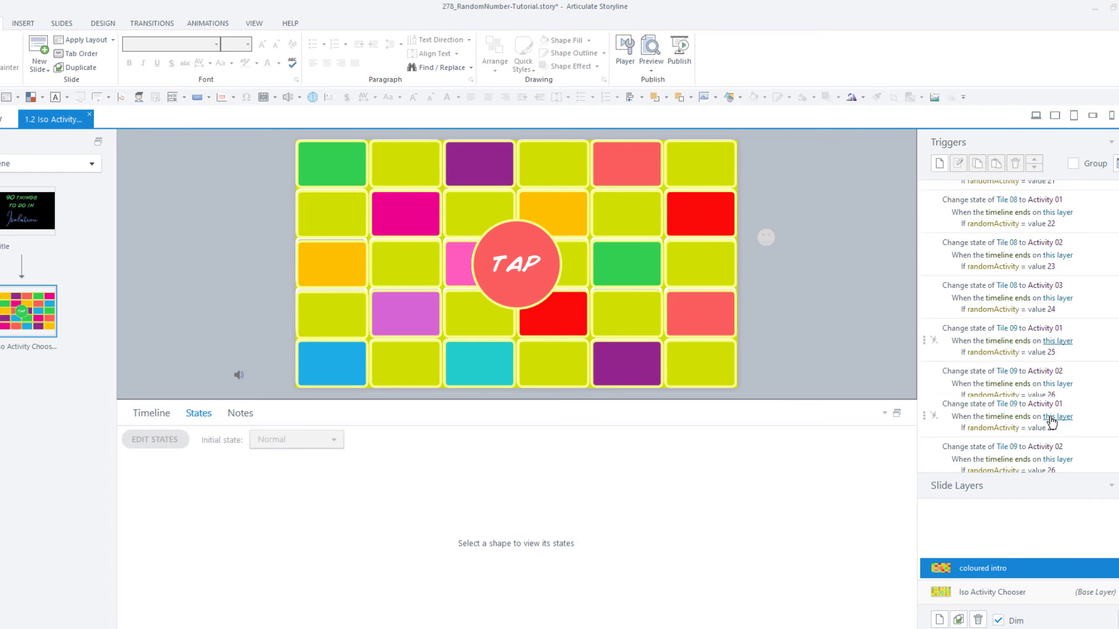
pyautogui.scroll(-5, 1020, 327)
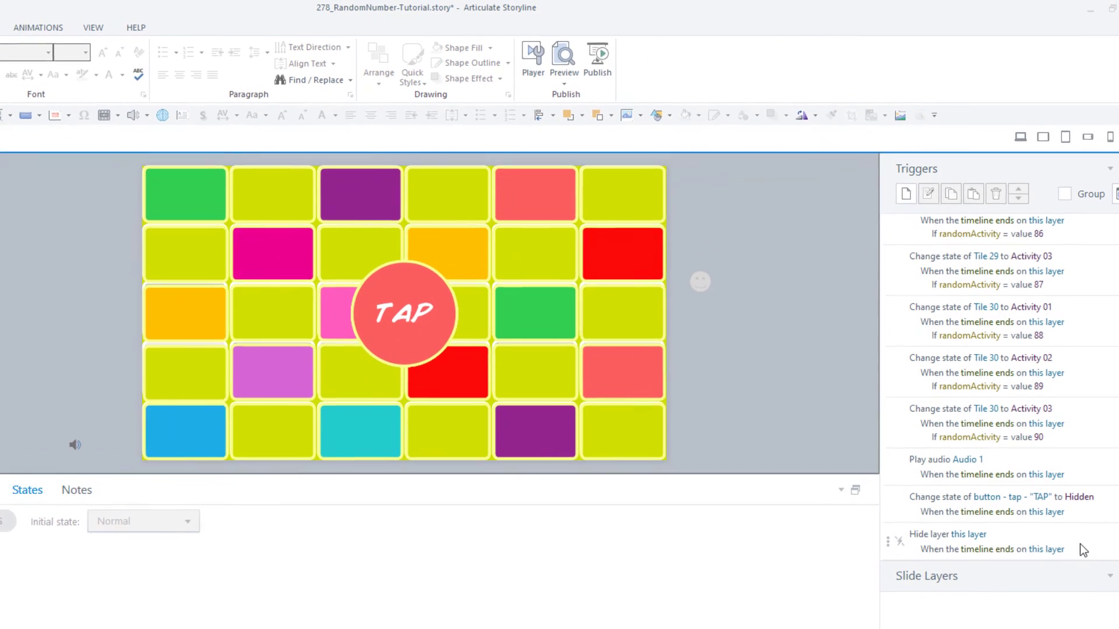
pyautogui.click(1087, 550)
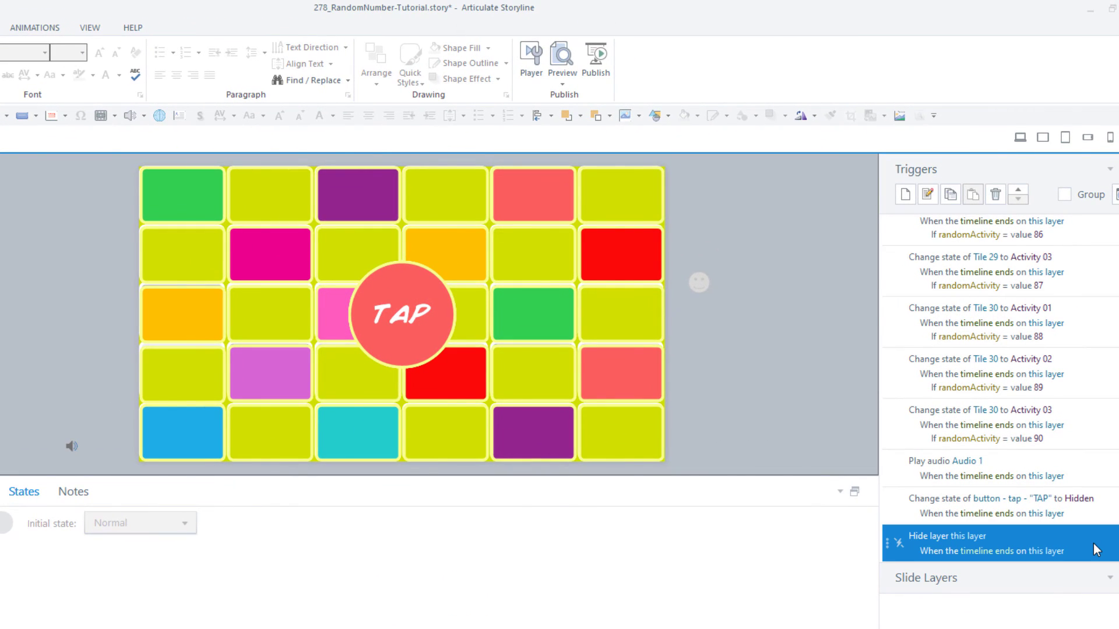
pyautogui.doubleClick(1096, 550)
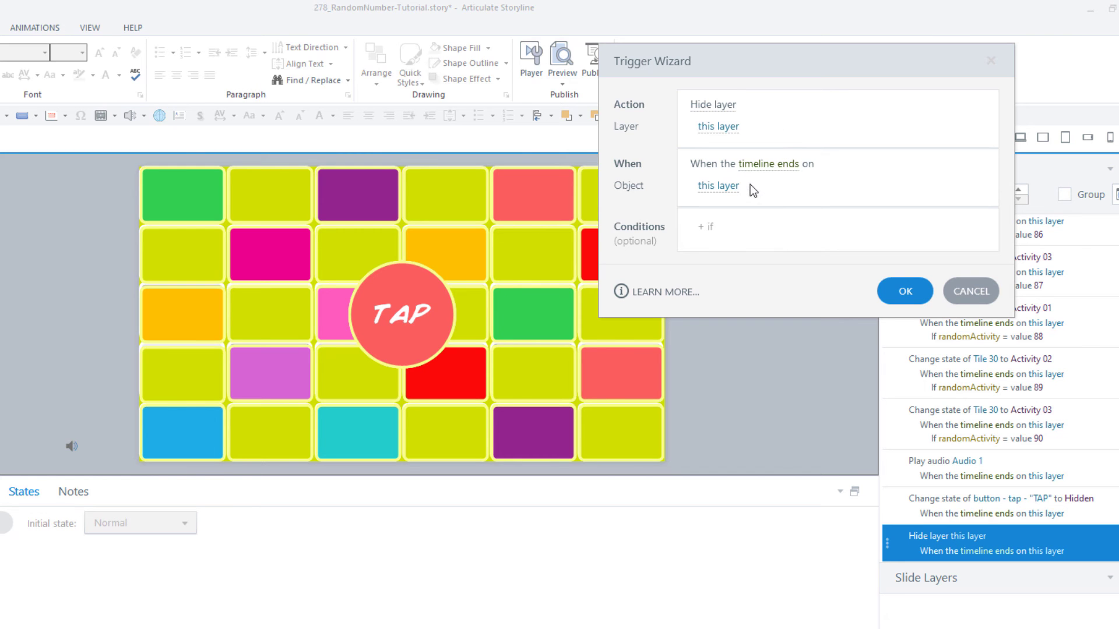
pyautogui.click(905, 291)
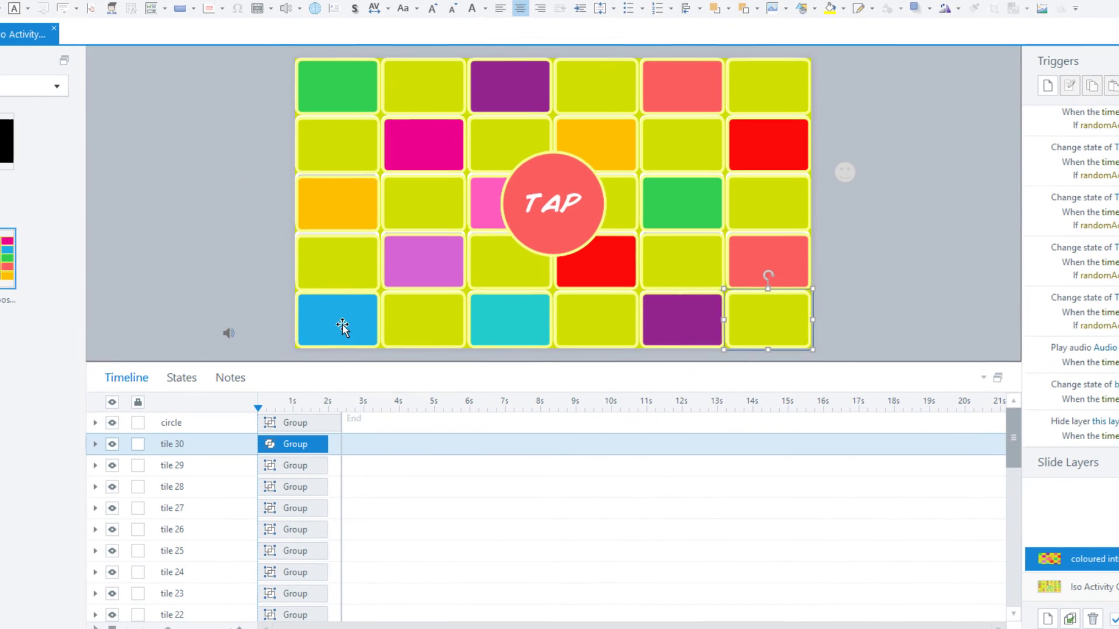
# Step: Inspect the tile 30 group's tile 02 68 part, then return to the Iso Activity Chooser base layer
pyautogui.click(97, 443)
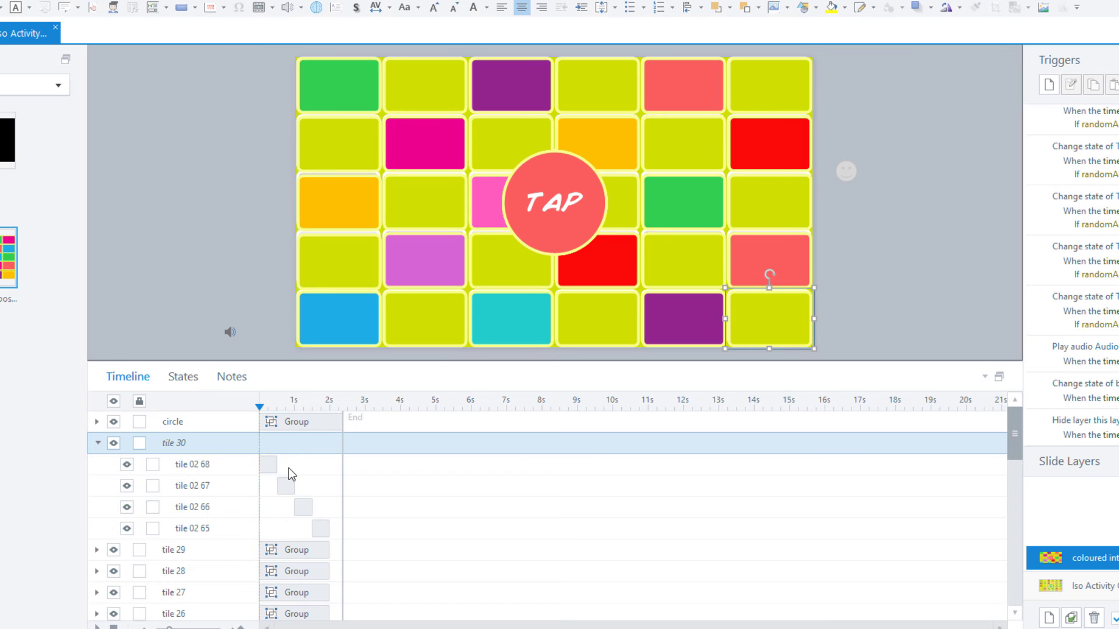
pyautogui.click(274, 467)
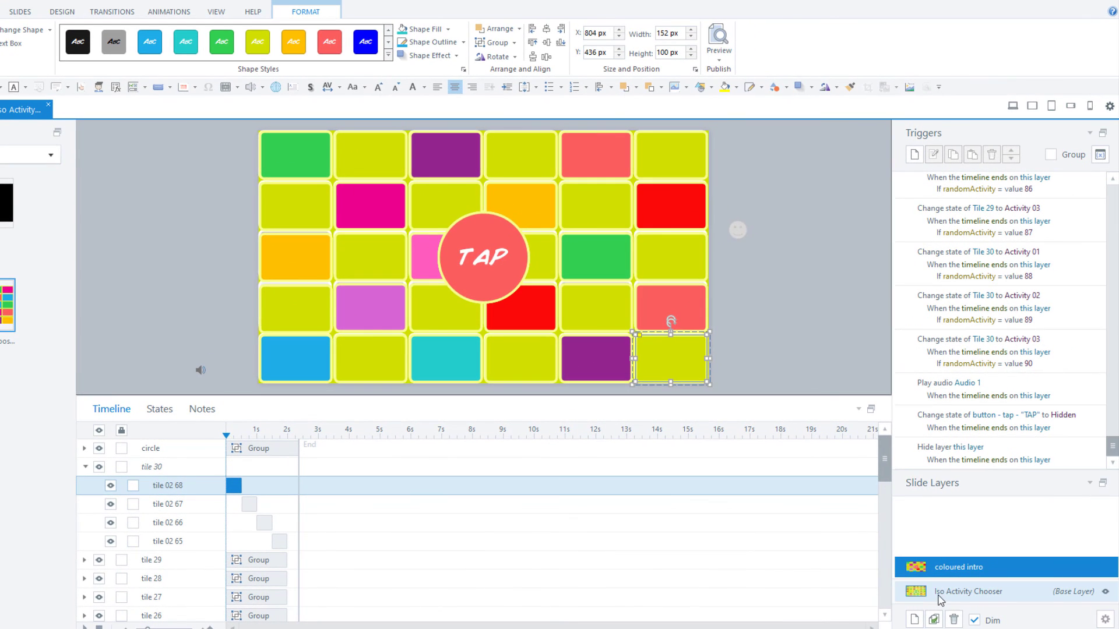
pyautogui.click(940, 594)
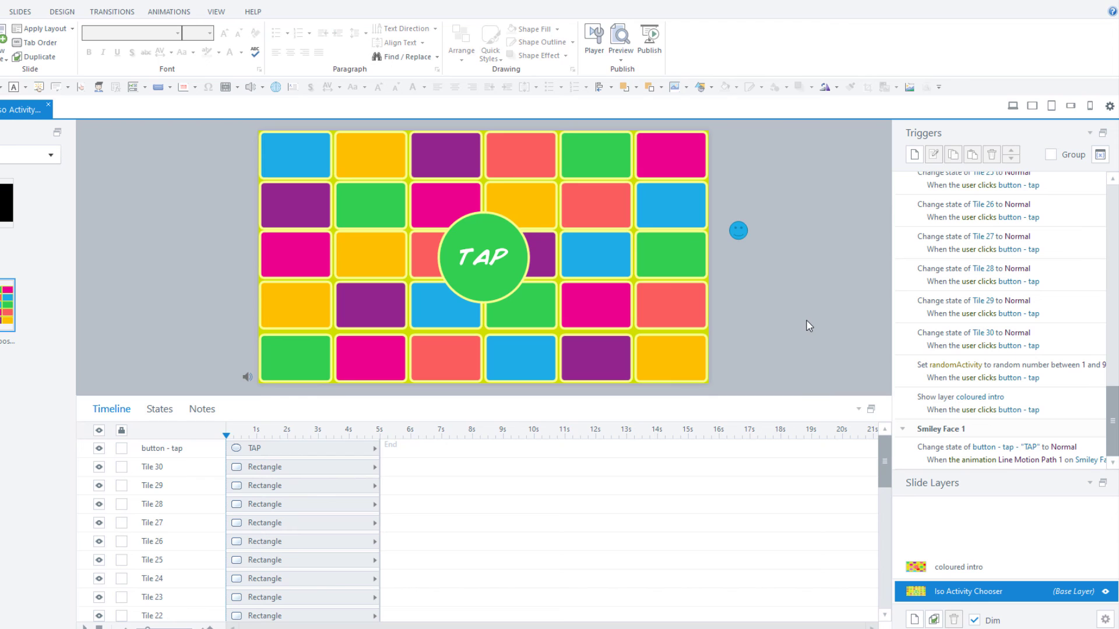
pyautogui.moveTo(1114, 408); pyautogui.dragTo(1096, 193)
pyautogui.click(1055, 279)
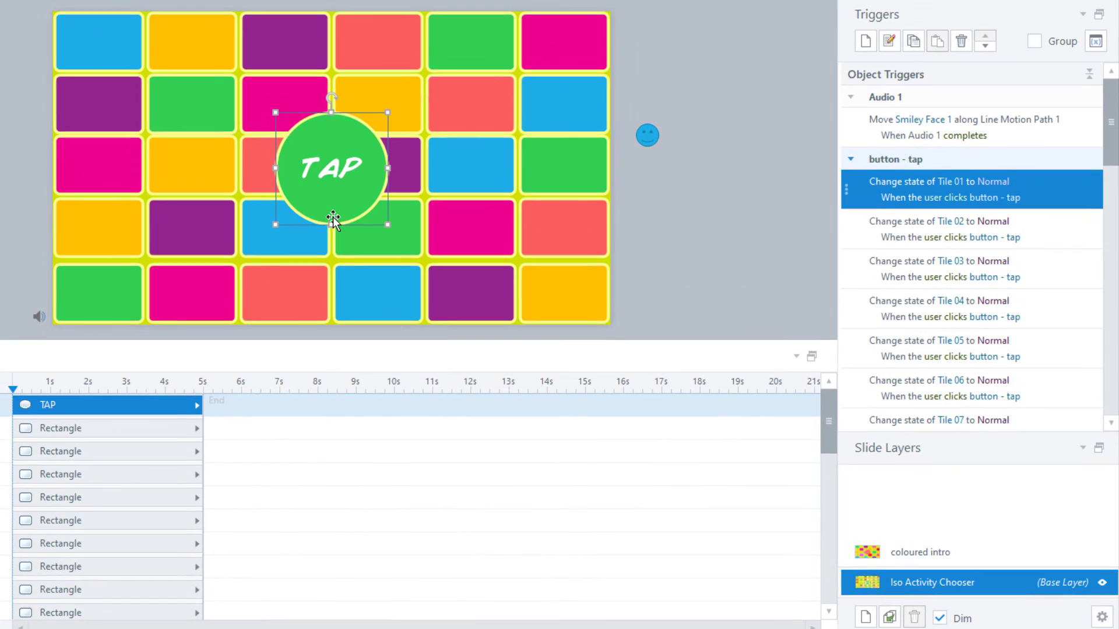
pyautogui.scroll(-10, 1018, 392)
pyautogui.scroll(-4, 1003, 355)
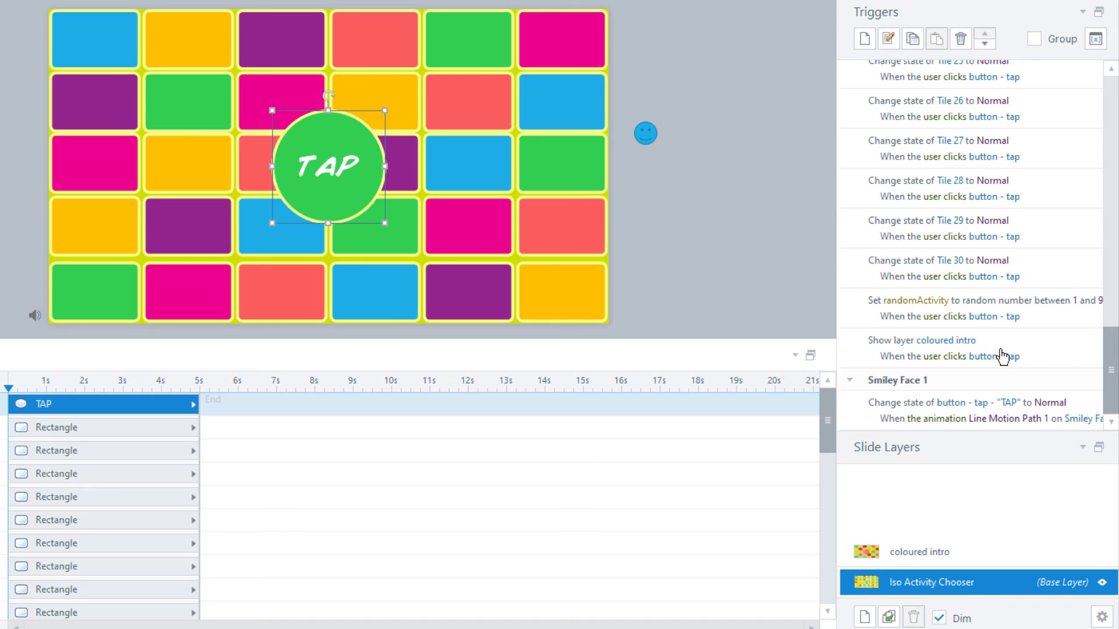
pyautogui.click(1035, 278)
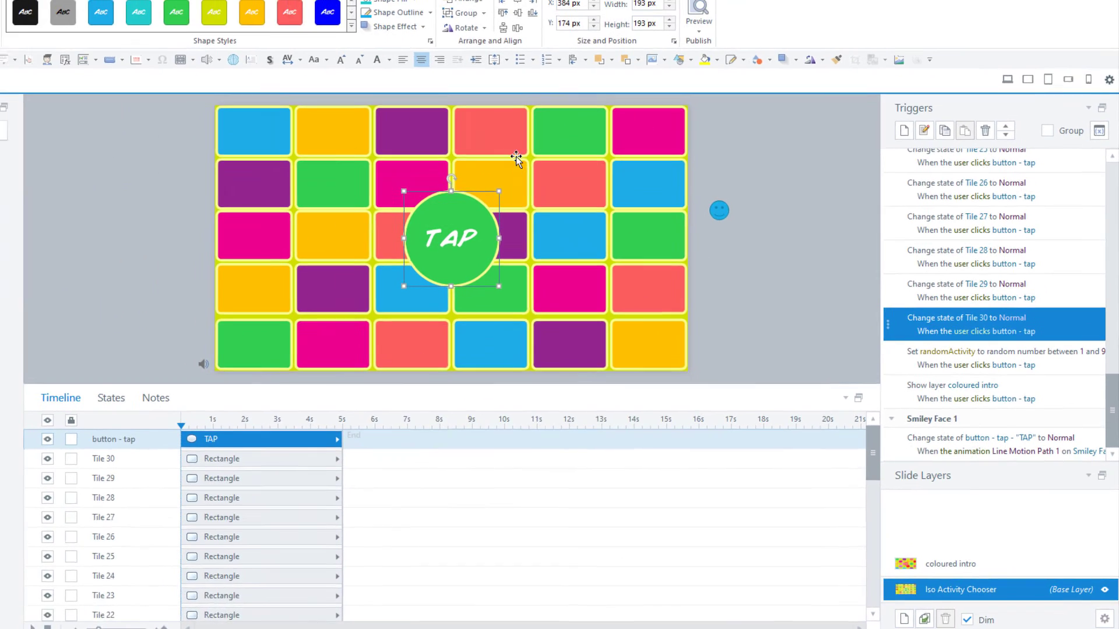
pyautogui.click(516, 159)
pyautogui.click(111, 398)
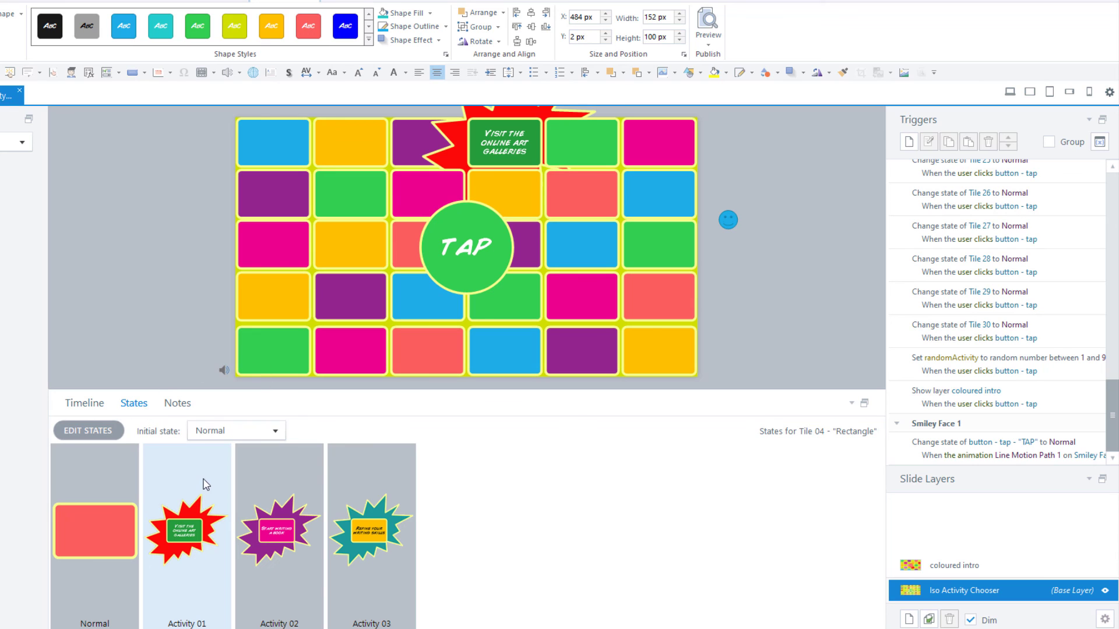
pyautogui.click(251, 496)
pyautogui.click(373, 512)
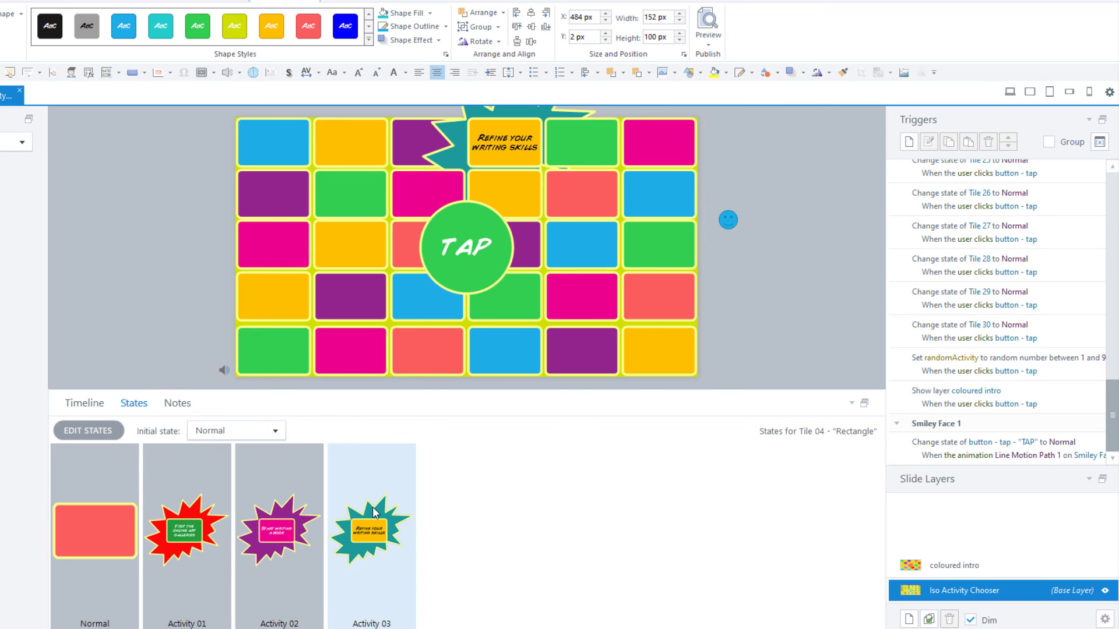
pyautogui.click(934, 567)
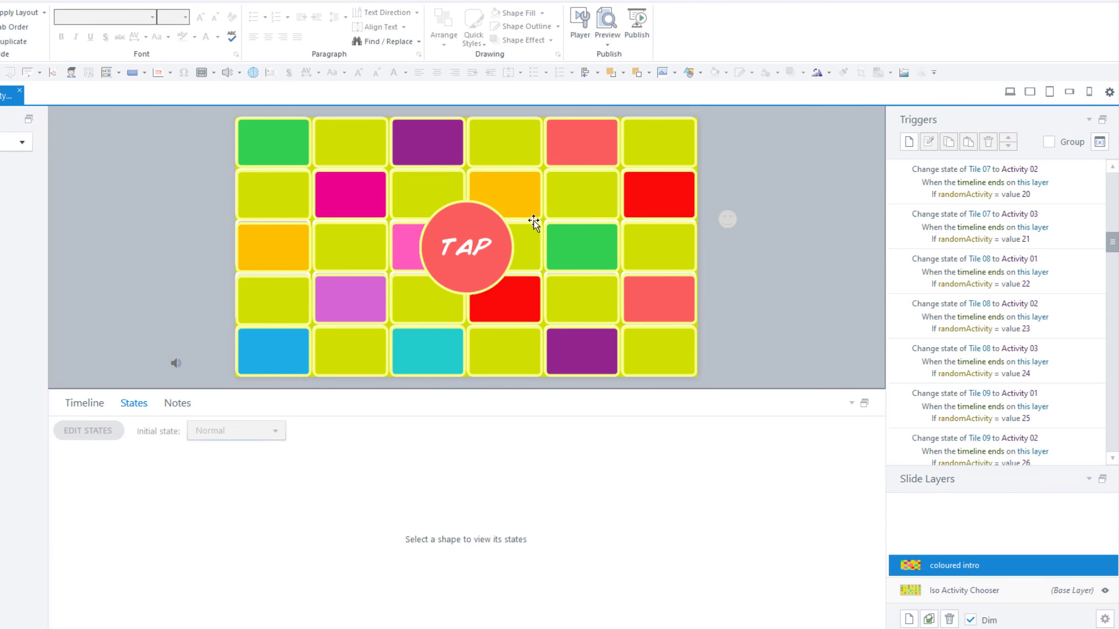
pyautogui.click(933, 589)
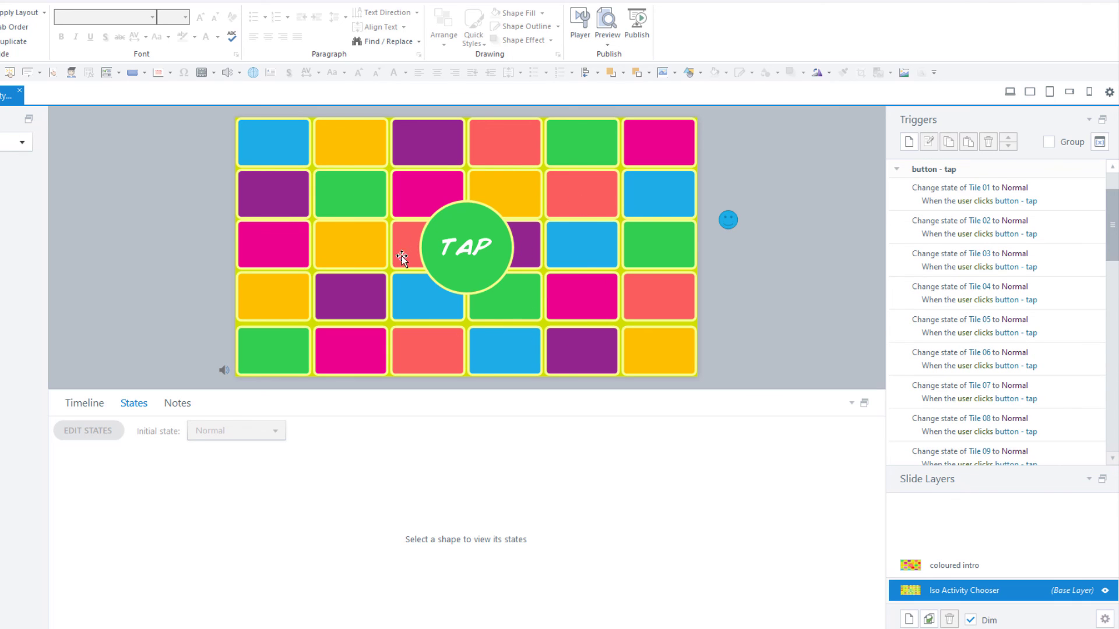
pyautogui.click(479, 288)
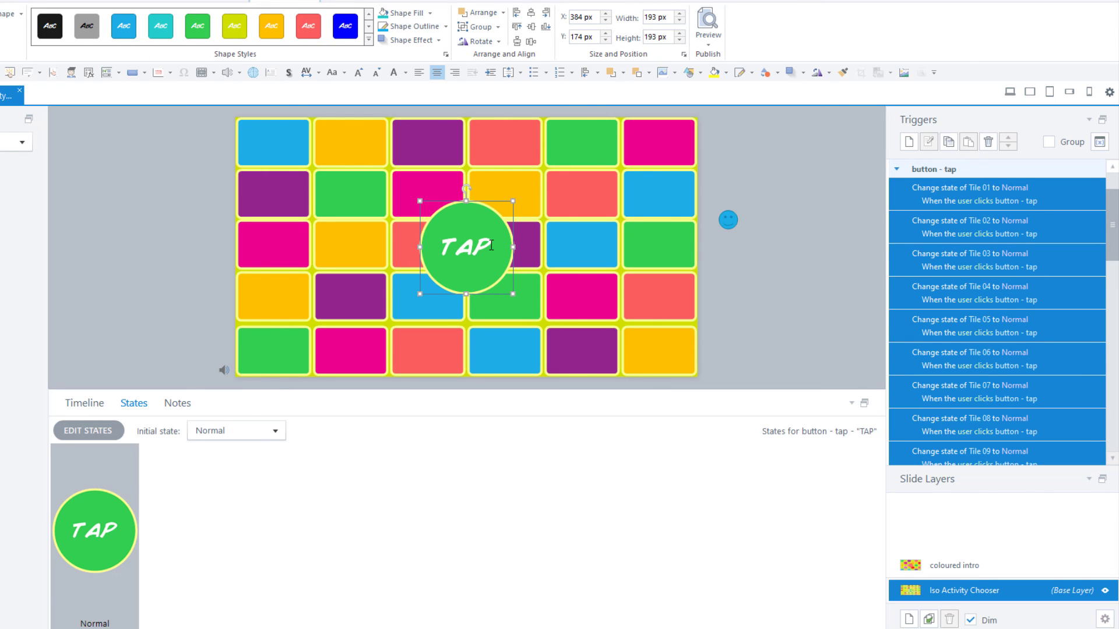
# Step: Preview the slide and press TAP to reveal a random activity on the tiles
pyautogui.click(1010, 92)
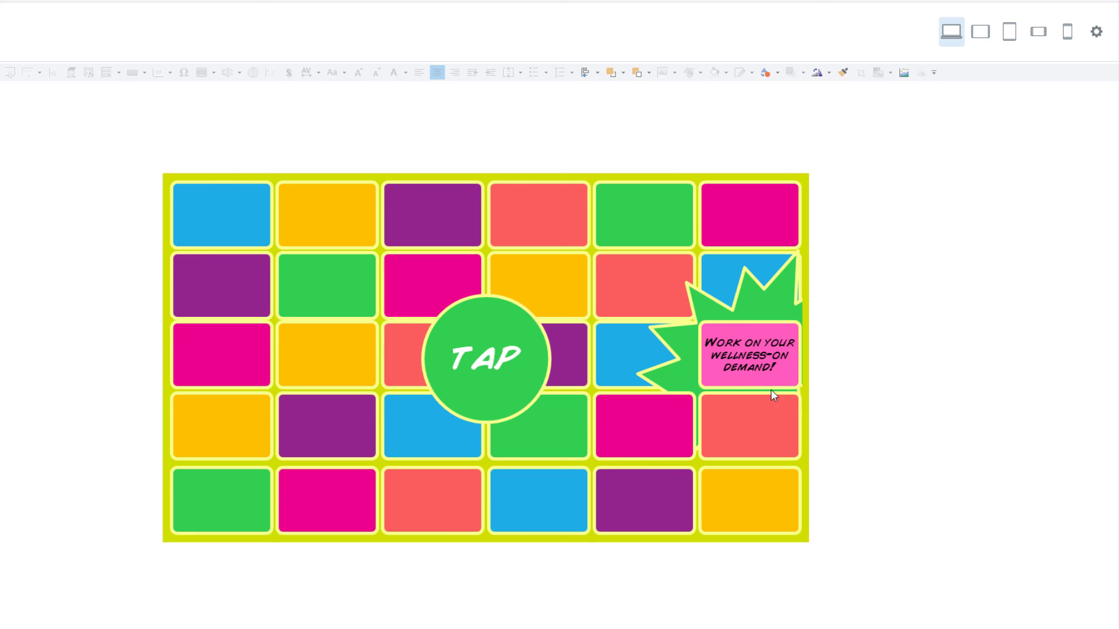
pyautogui.click(502, 354)
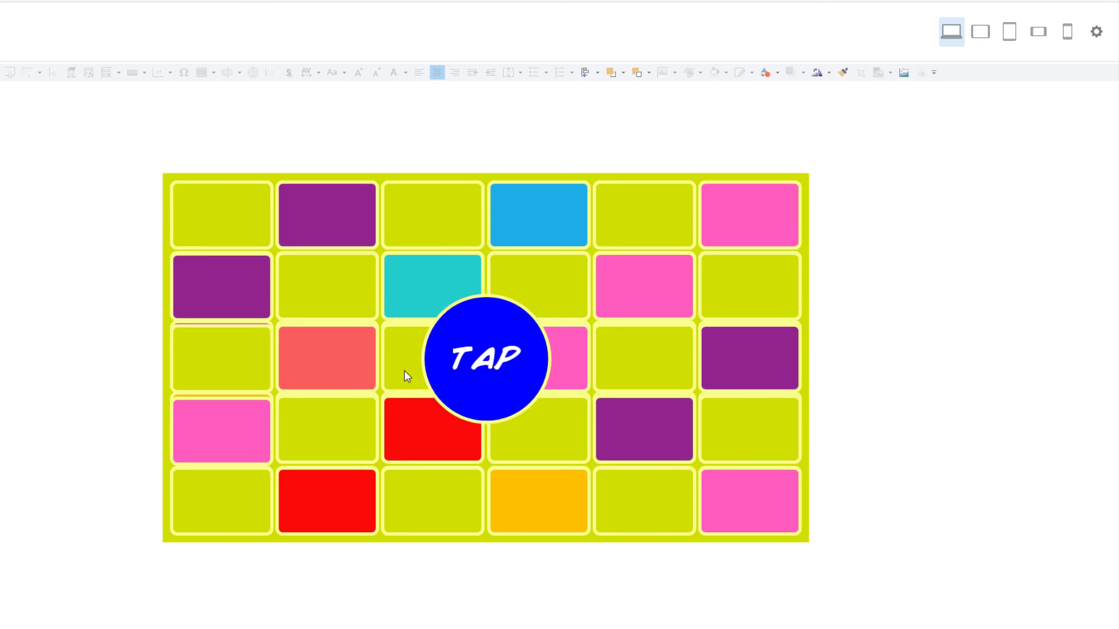